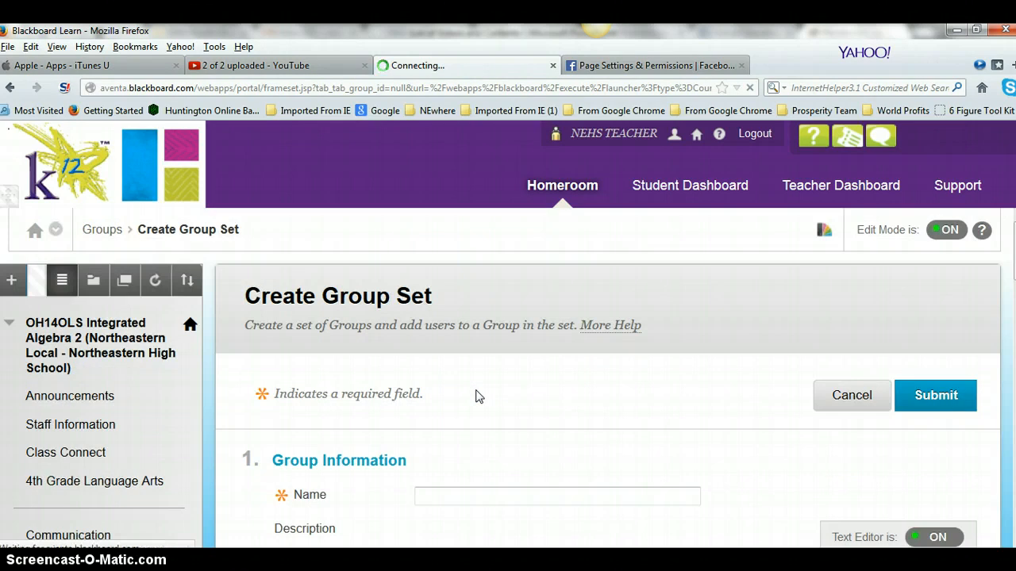
Scroll down the Create Group Set form to its Group Information fields
scroll(453, 503, "down", 3)
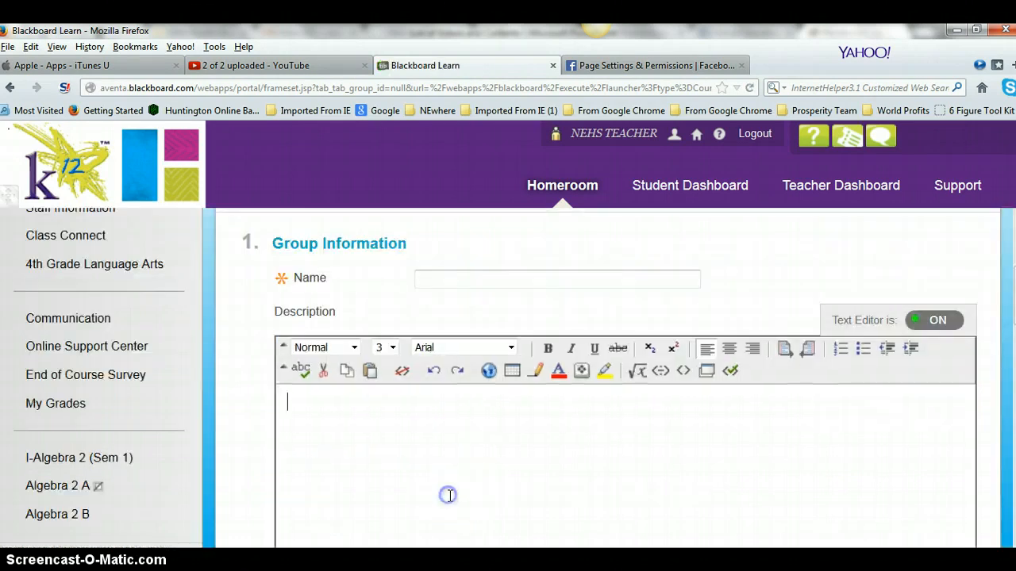
Enter 'Math Adventures' as the group set name and 'Using Math in Everyday' as its description
left_click(450, 276)
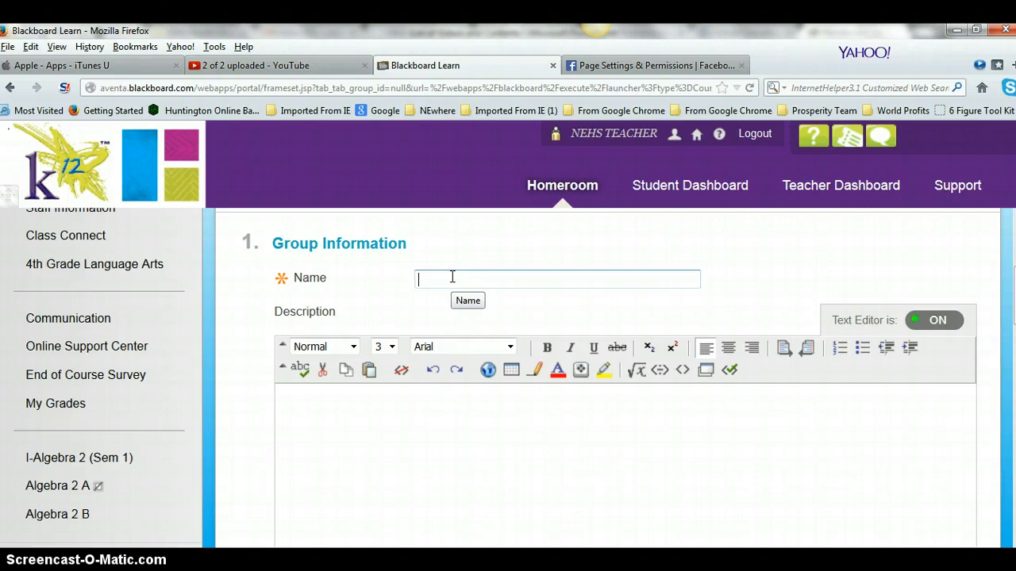
type("Math")
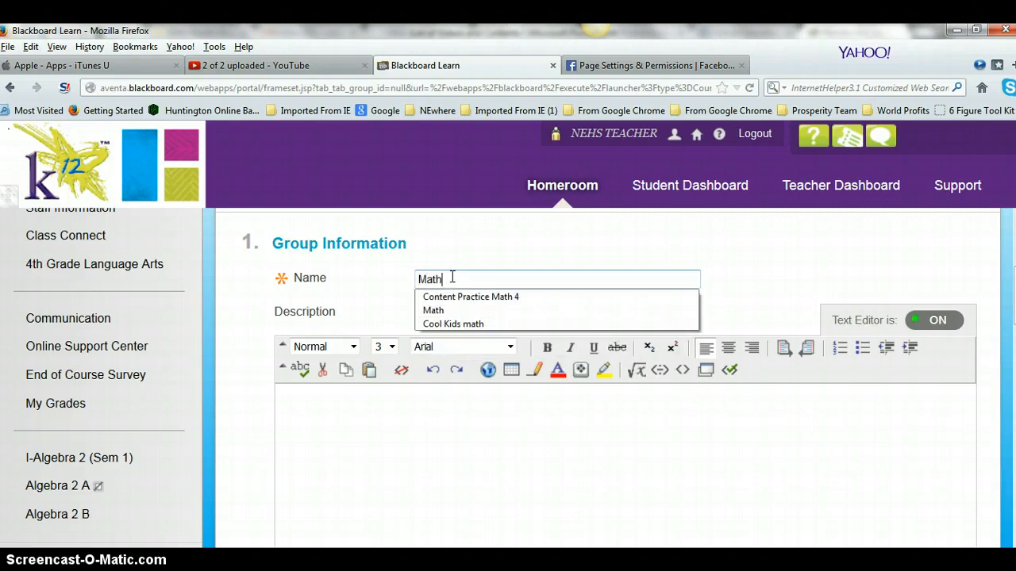
type(" Al")
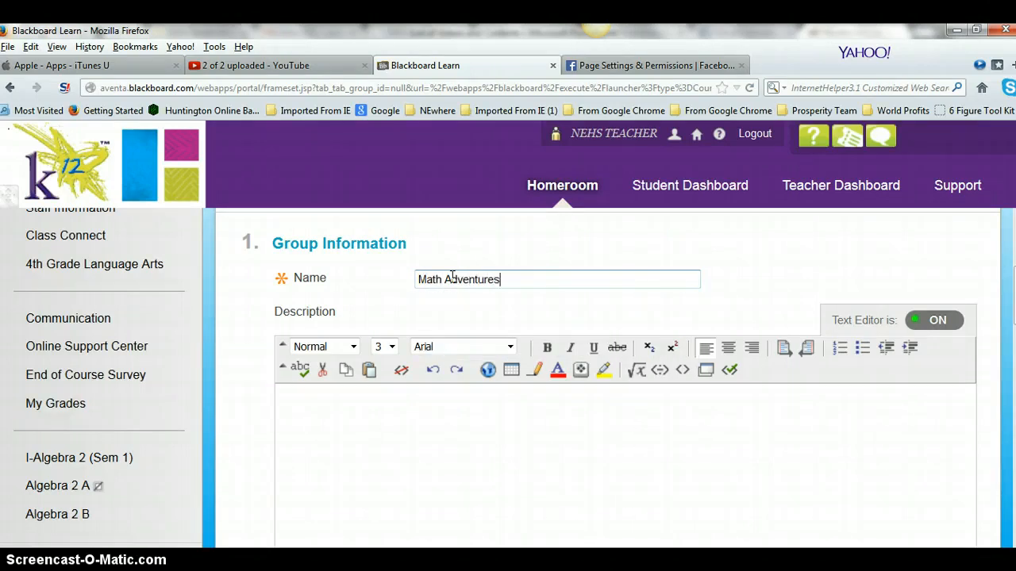
left_click(470, 453)
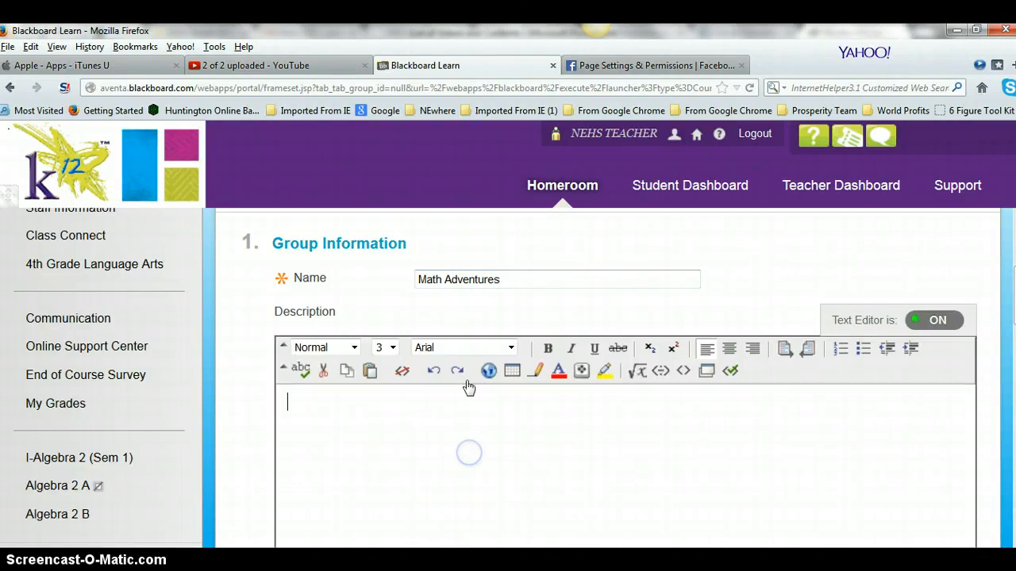
scroll(473, 388, "down", 2)
scroll(475, 389, "up", 2)
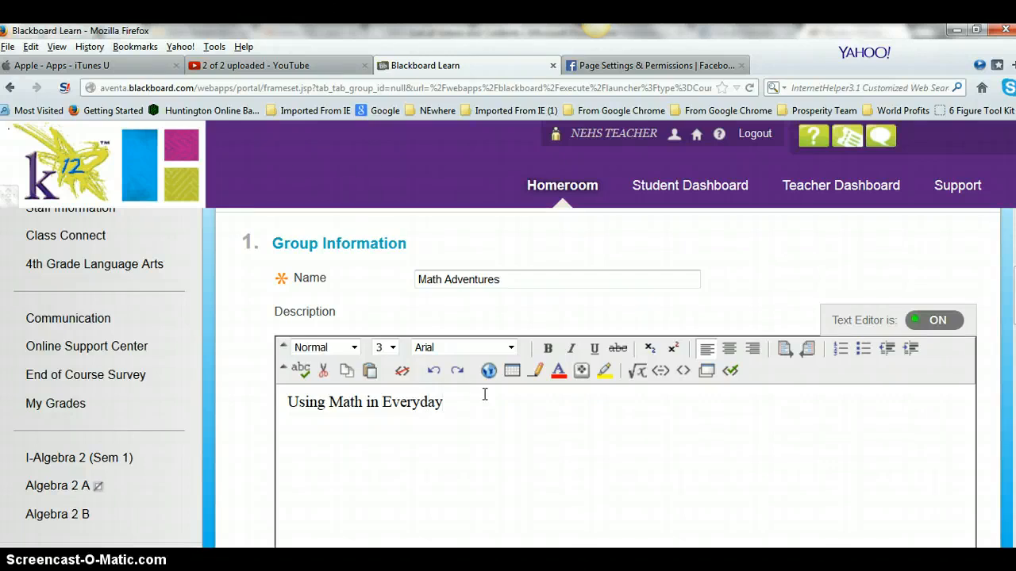
scroll(496, 381, "down", 8)
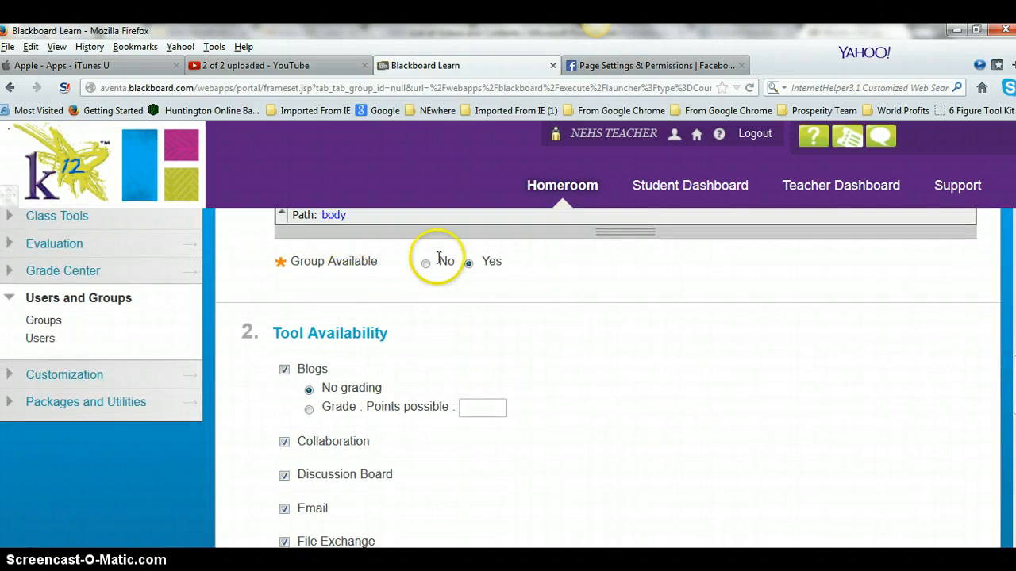
Set Number of Groups to 3 under Group Set Options and submit the Math Adventures group set
scroll(492, 287, "down", 1)
scroll(492, 287, "down", 7)
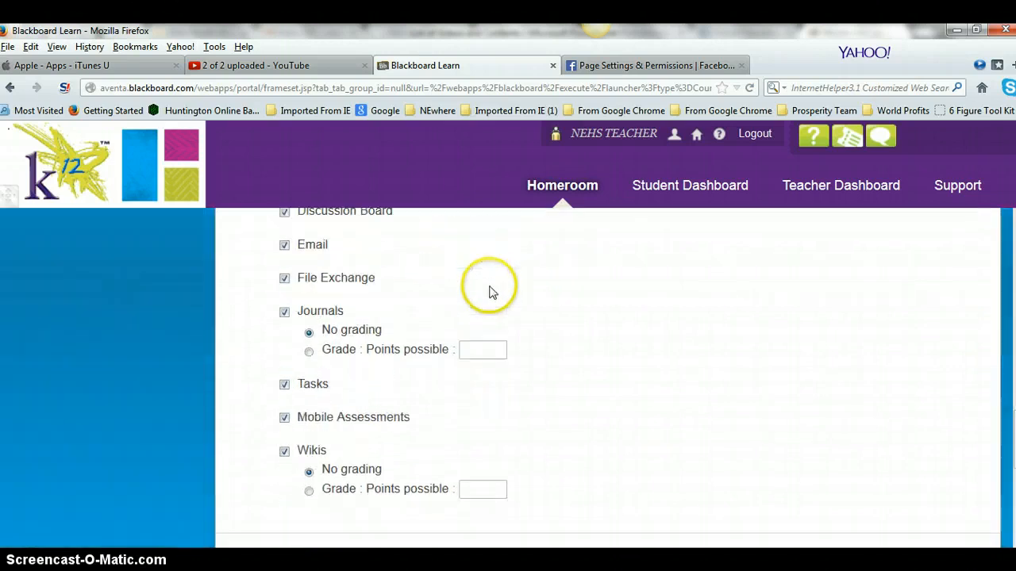
scroll(492, 287, "down", 2)
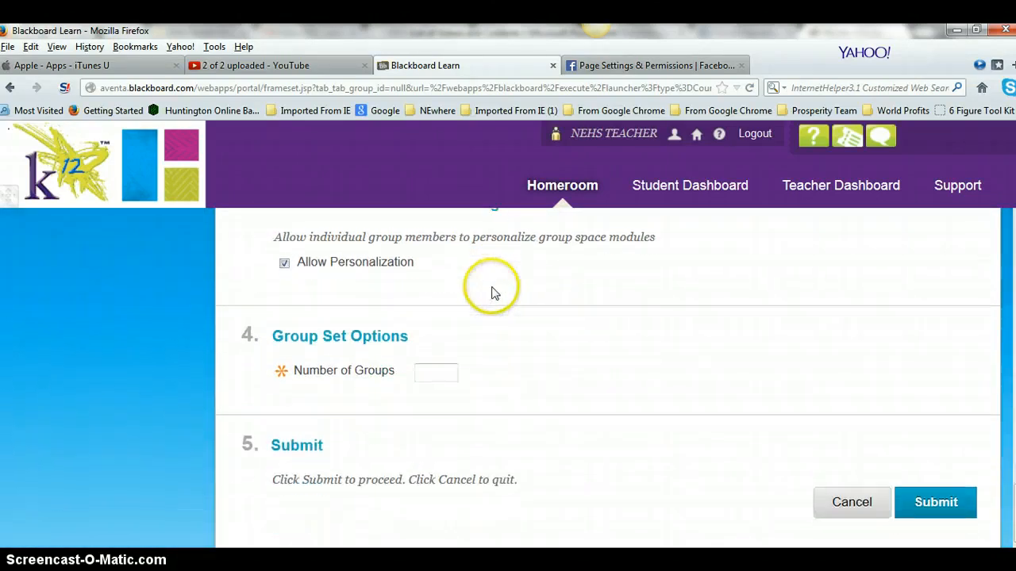
left_click_drag(245, 334, 465, 336)
left_click(465, 332)
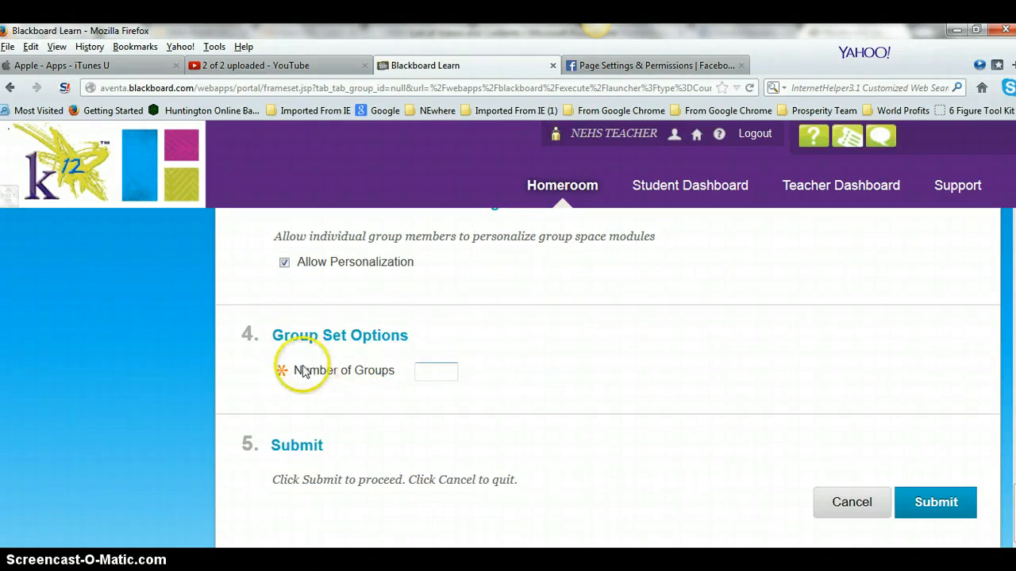
left_click(435, 370)
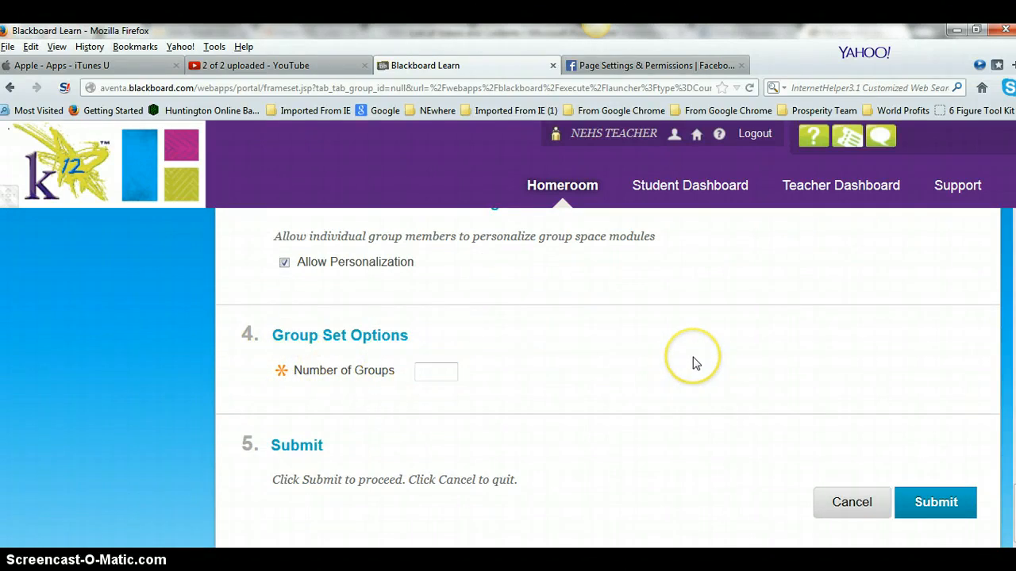
left_click_drag(788, 357, 744, 369)
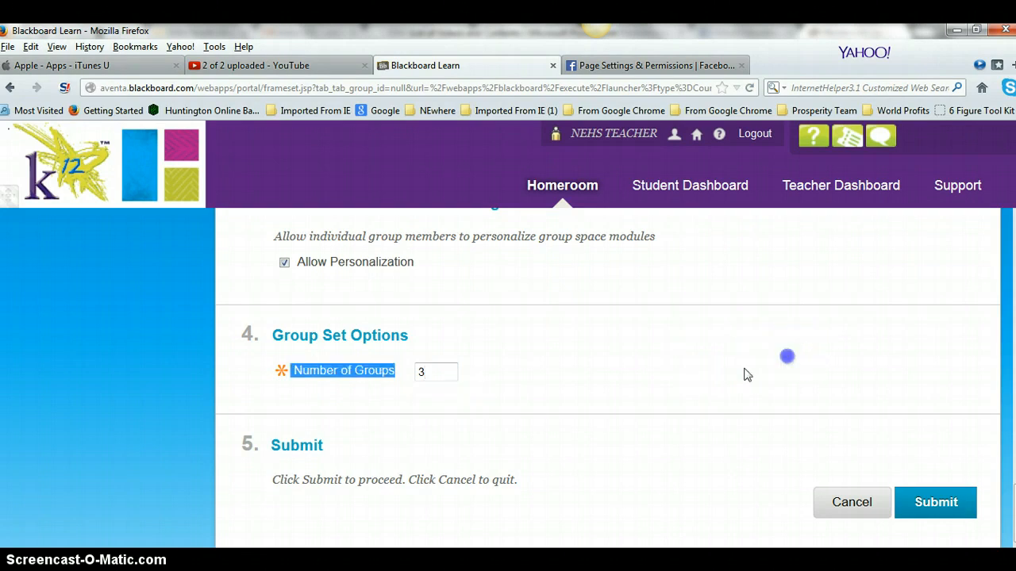
left_click(945, 502)
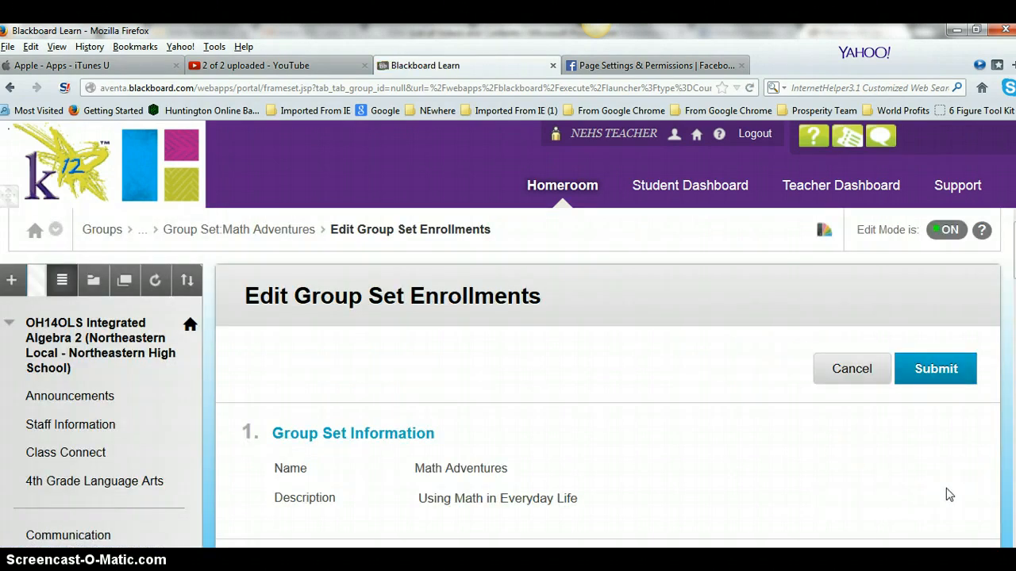
Move the first two students into Math Adventures 1's Selected Items
scroll(621, 351, "down", 3)
scroll(621, 352, "down", 5)
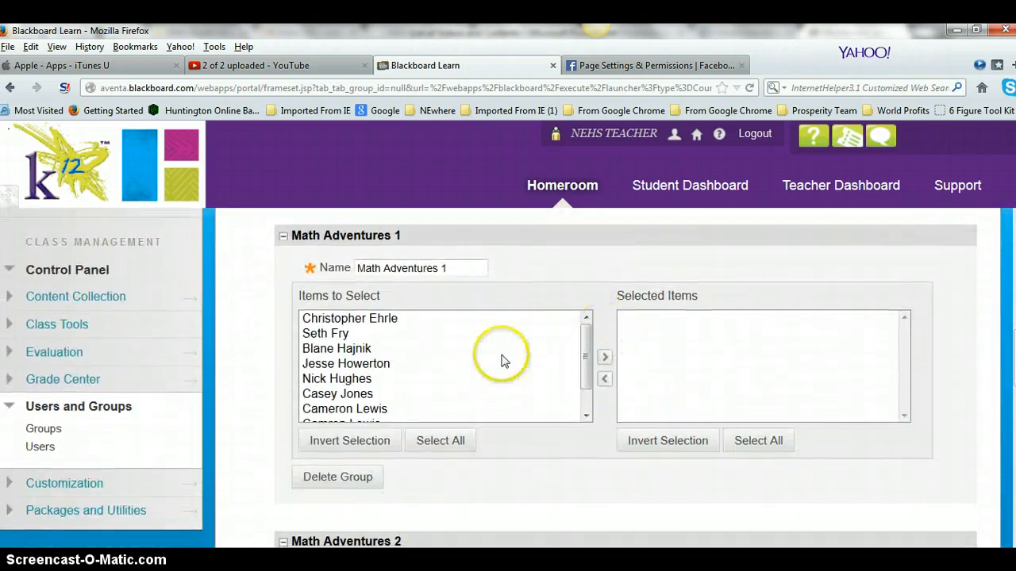
left_click_drag(589, 373, 571, 331)
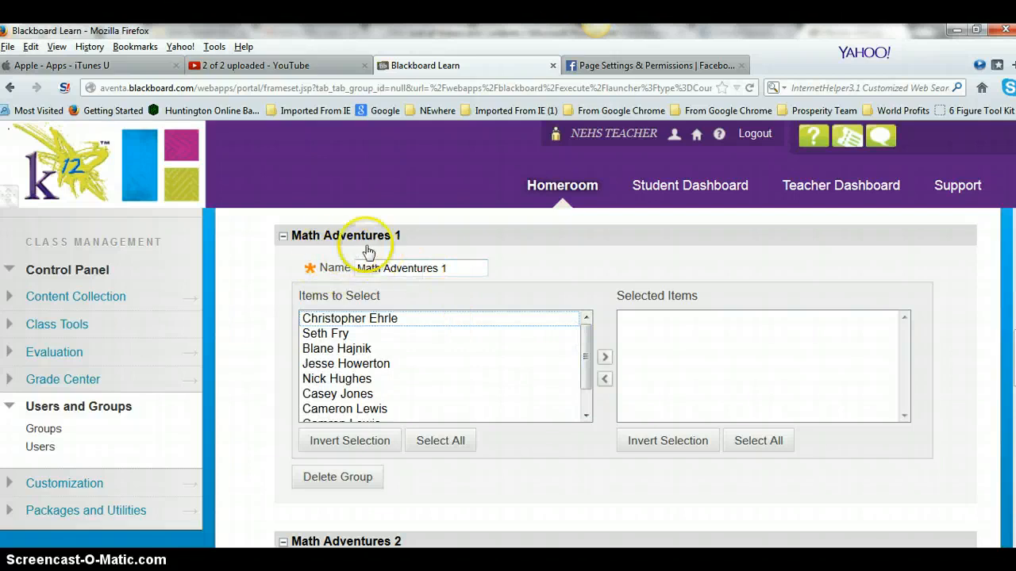
scroll(441, 278, "down", 5)
scroll(476, 306, "down", 1)
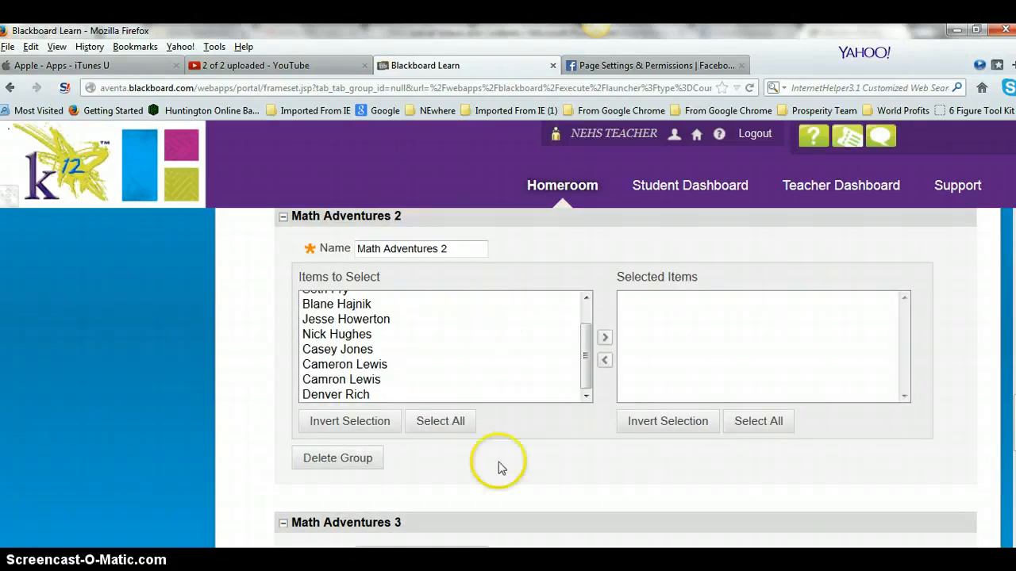
scroll(493, 484, "up", 3)
scroll(524, 413, "up", 2)
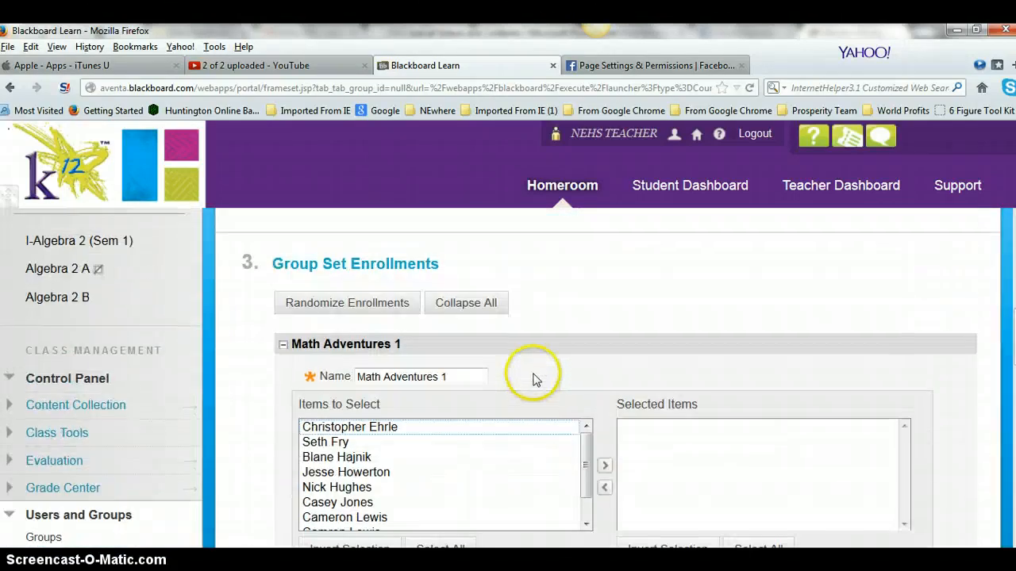
scroll(535, 376, "down", 1)
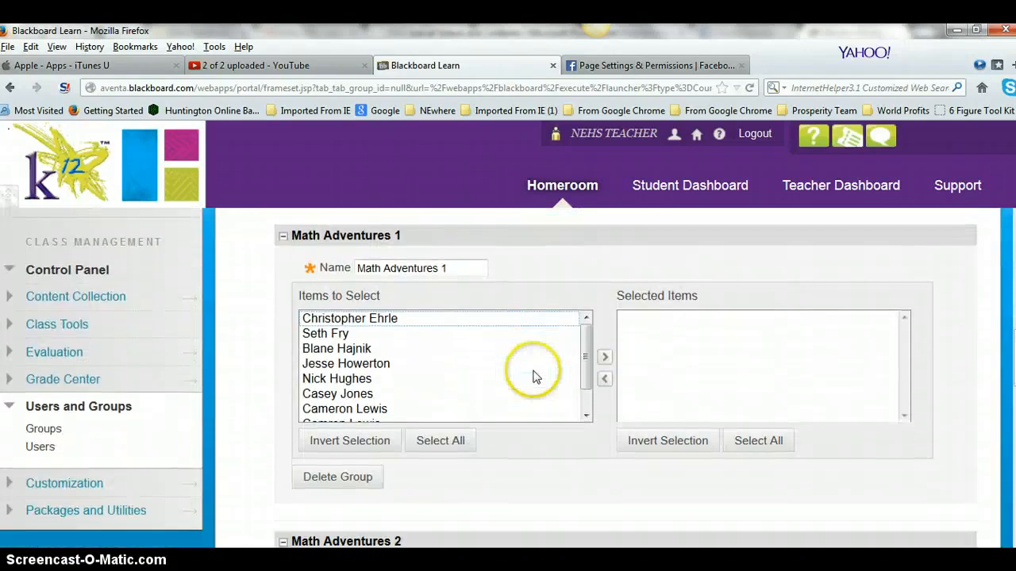
left_click(365, 320)
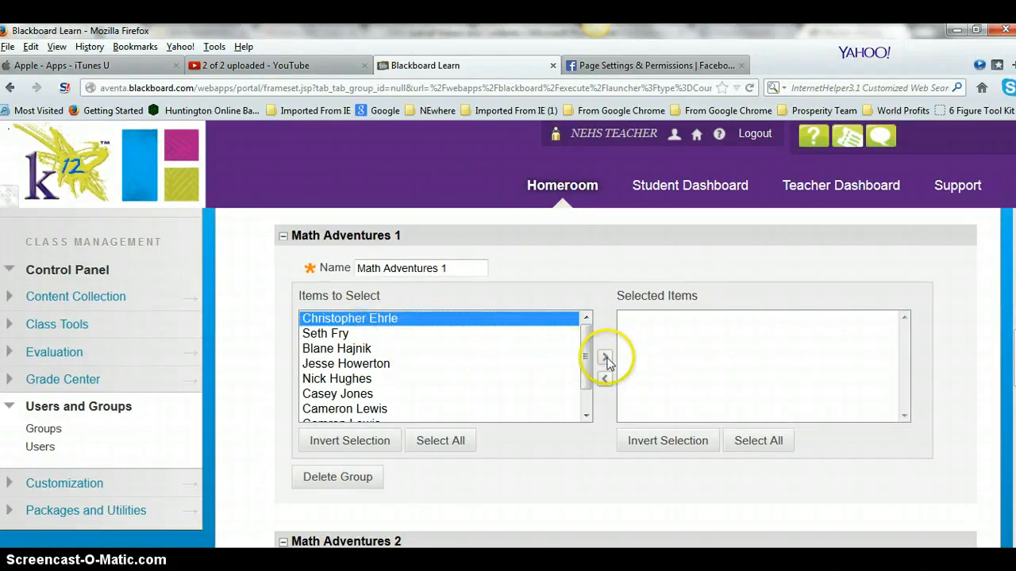
left_click(605, 359)
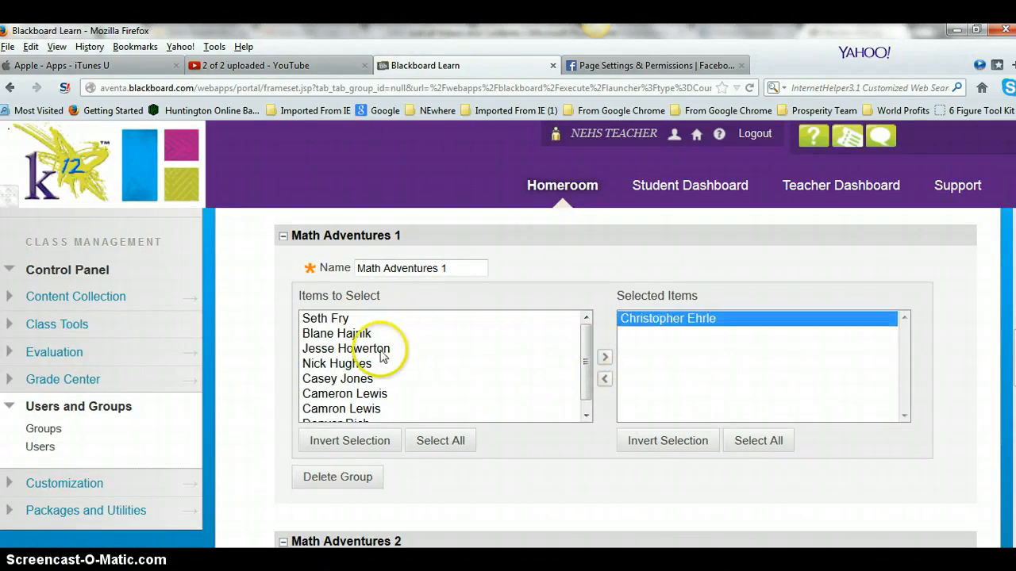
left_click(365, 350)
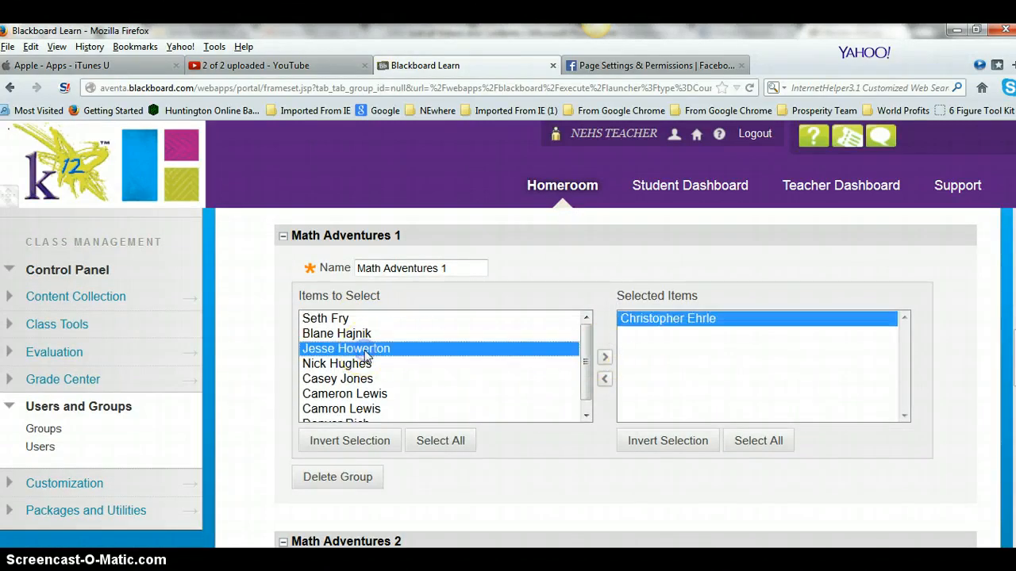
left_click(603, 360)
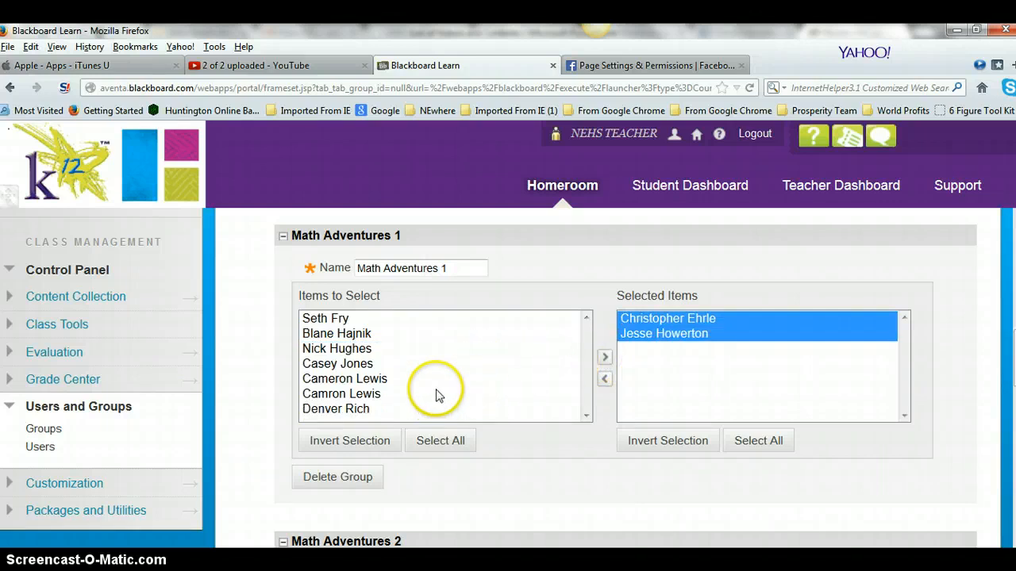
Add a third and fourth student to Math Adventures 1
left_click(366, 365)
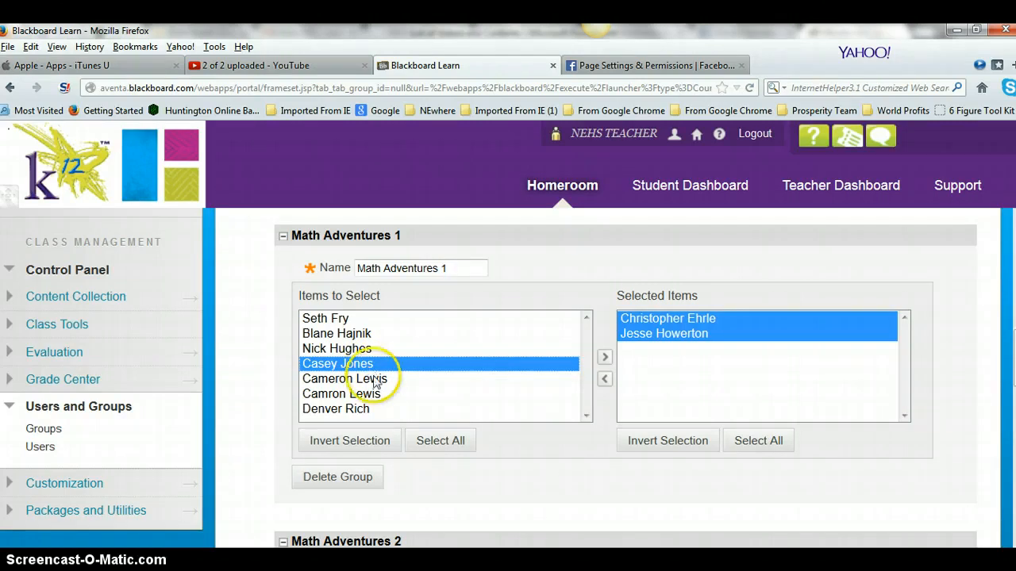
left_click(364, 408, "ctrl")
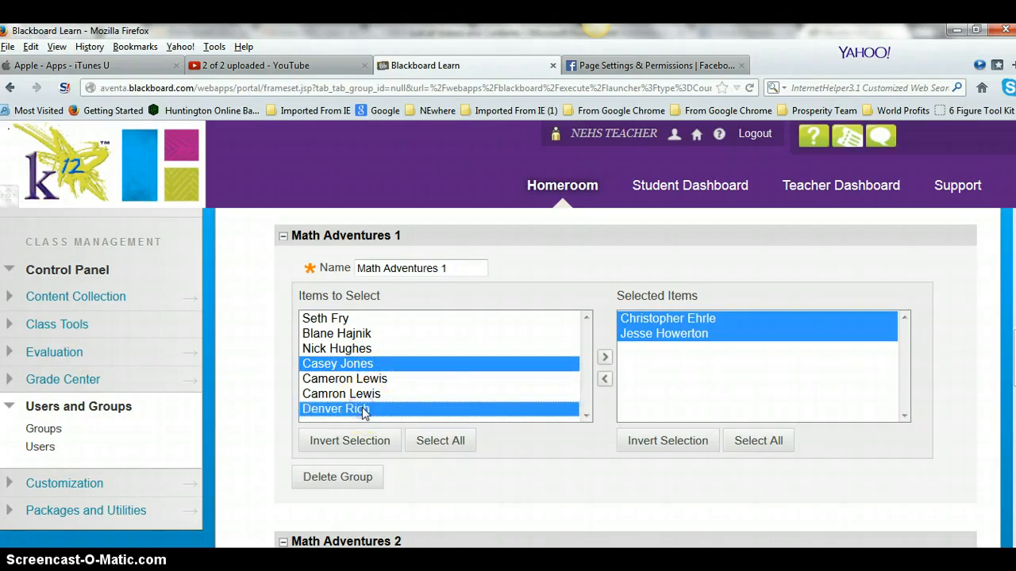
left_click(604, 360)
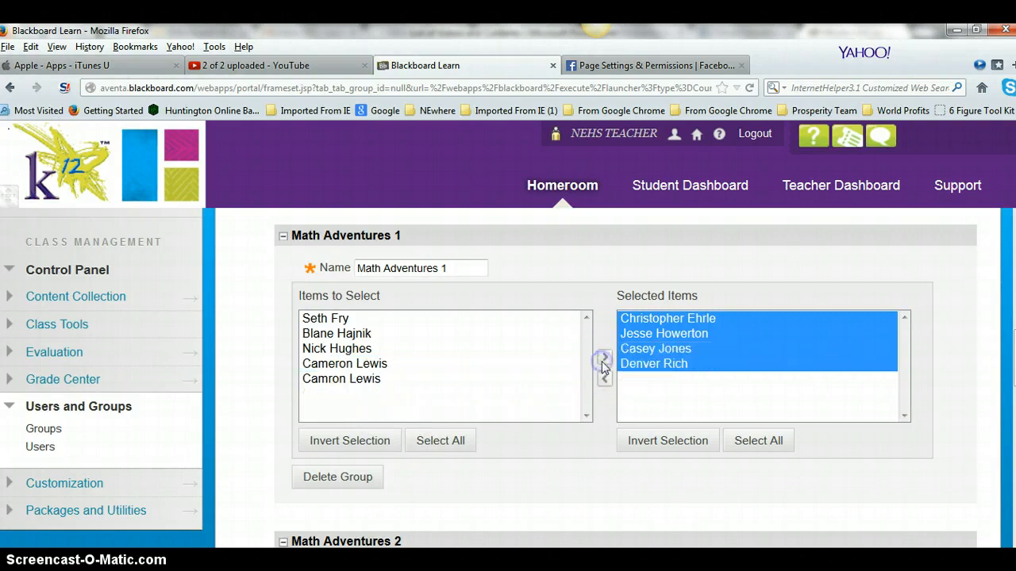
Enroll two students in Math Adventures 2
scroll(606, 373, "down", 5)
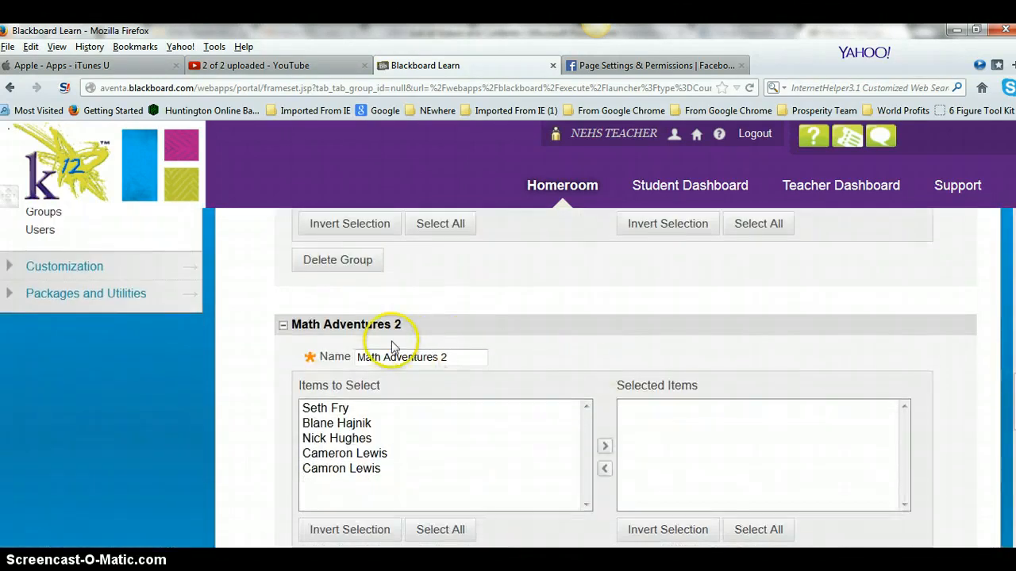
scroll(453, 345, "down", 2)
scroll(459, 349, "down", 1)
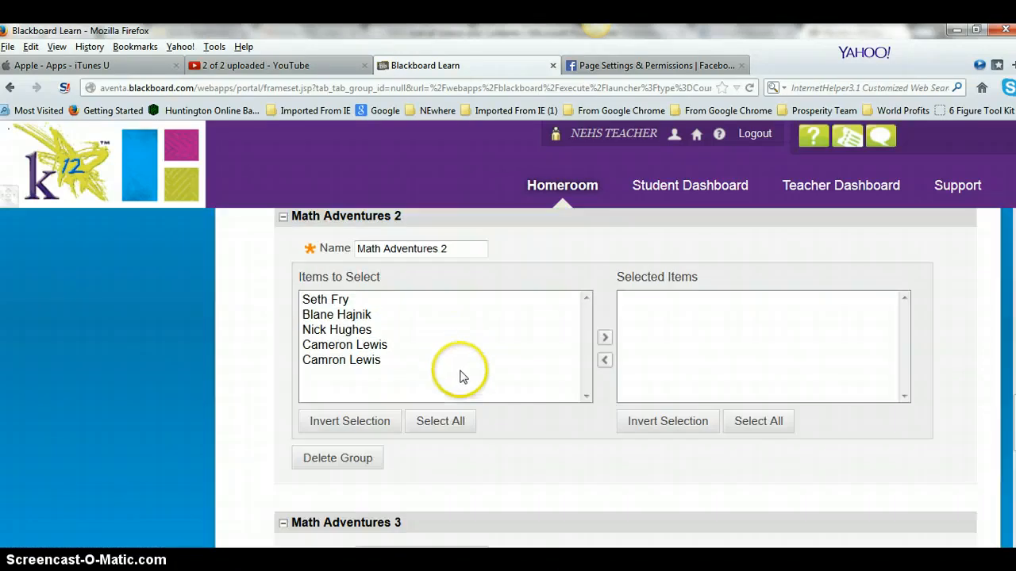
scroll(453, 368, "up", 12)
scroll(694, 496, "down", 10)
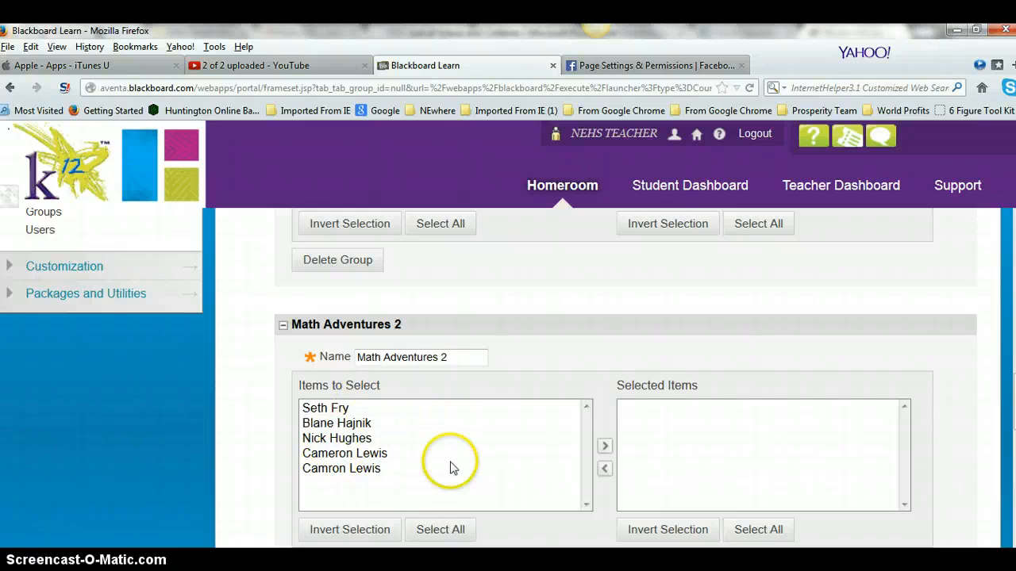
left_click(385, 456)
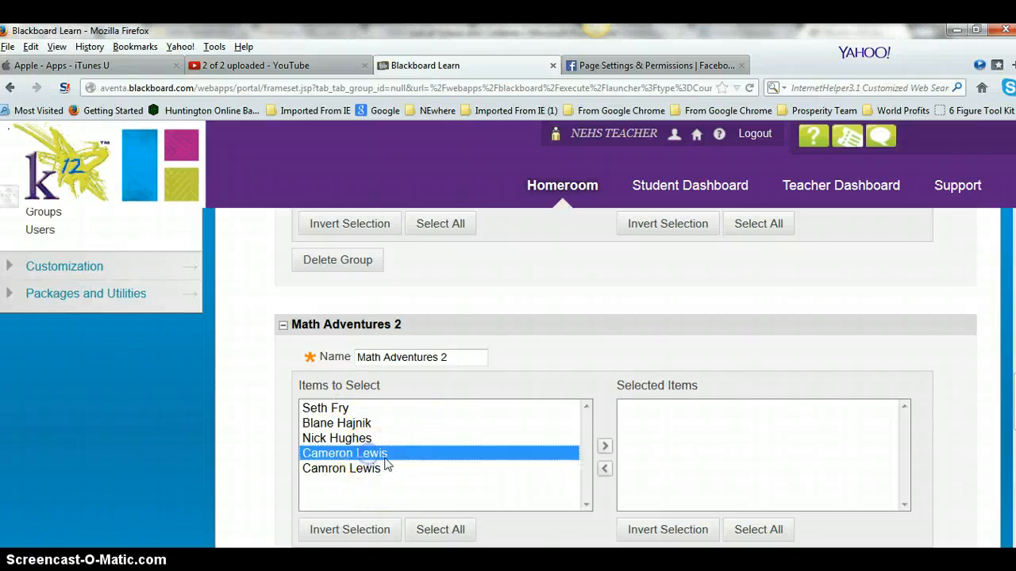
left_click(373, 442, "ctrl")
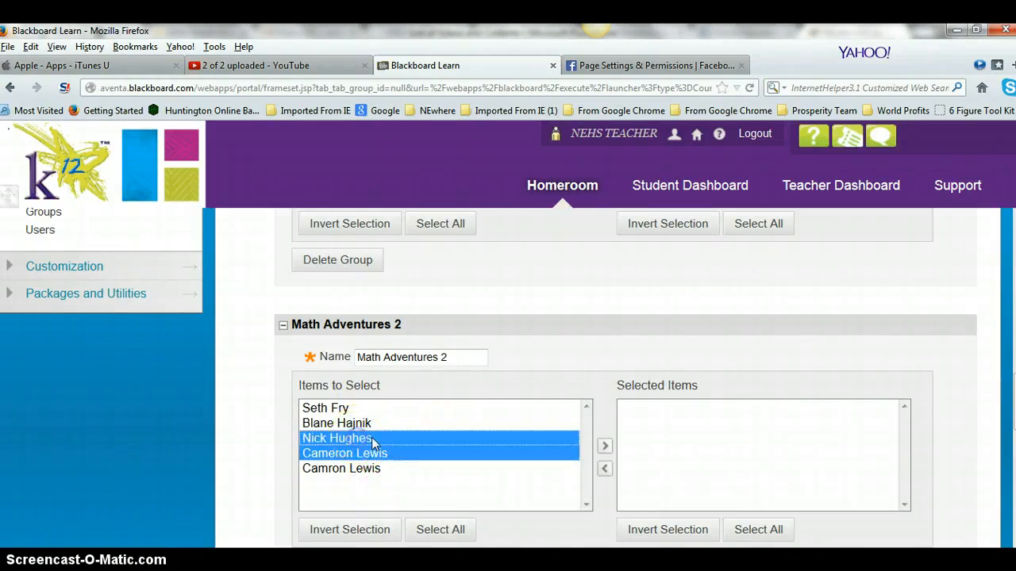
left_click(604, 448)
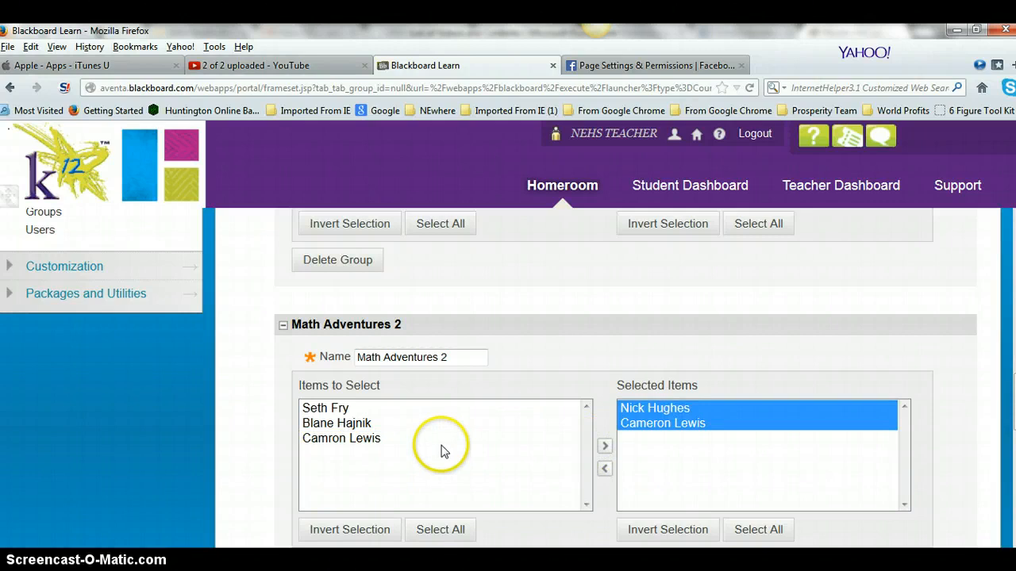
Enroll the three remaining students in Math Adventures 3
scroll(614, 447, "up", 5)
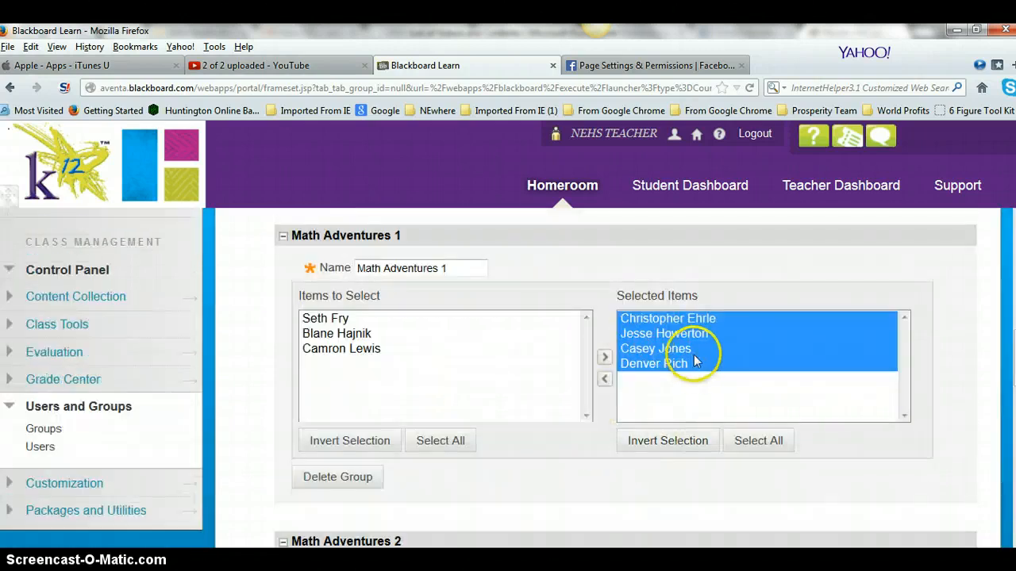
scroll(707, 381, "down", 5)
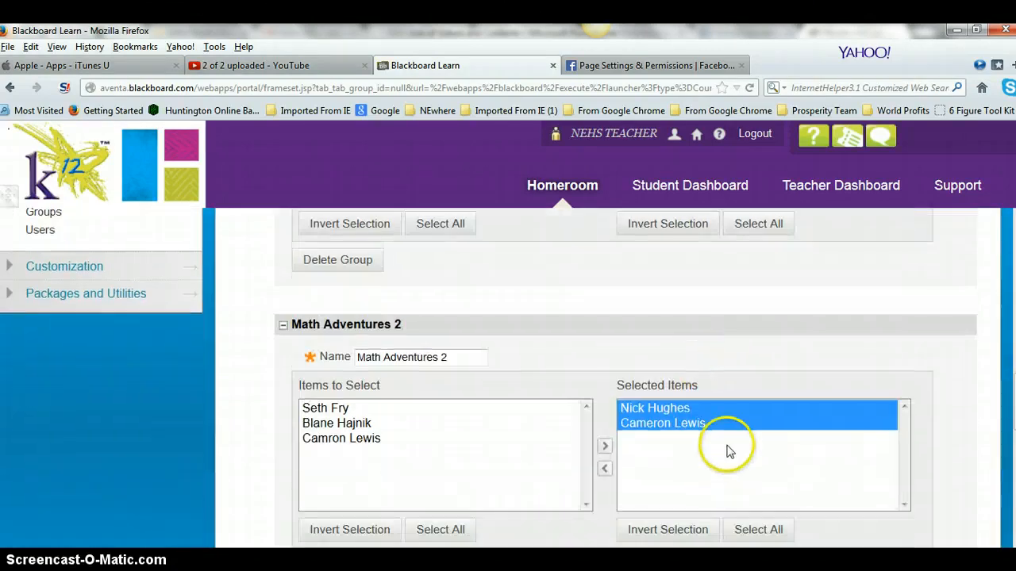
scroll(604, 448, "down", 7)
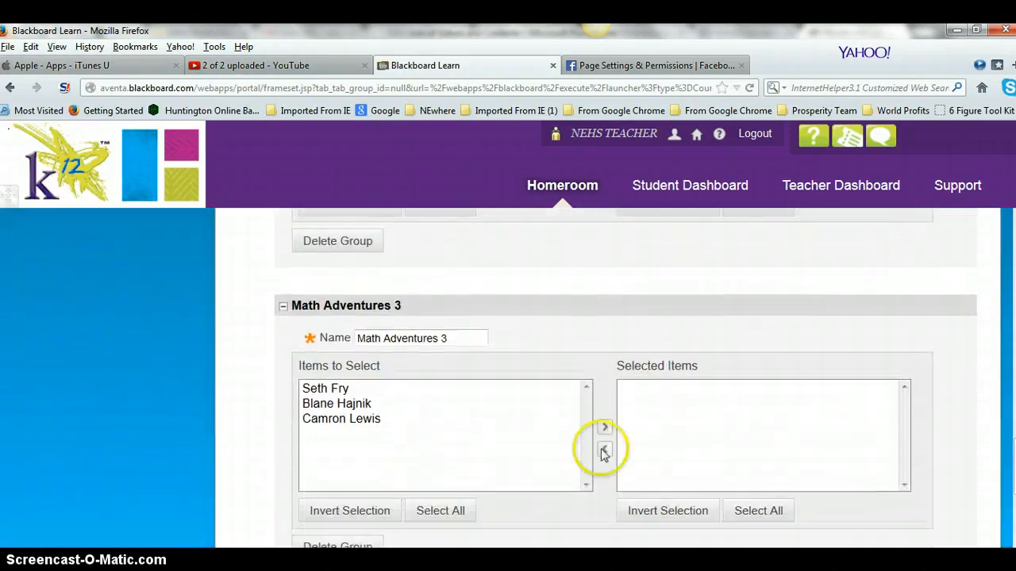
left_click(348, 390)
left_click(344, 405, "ctrl")
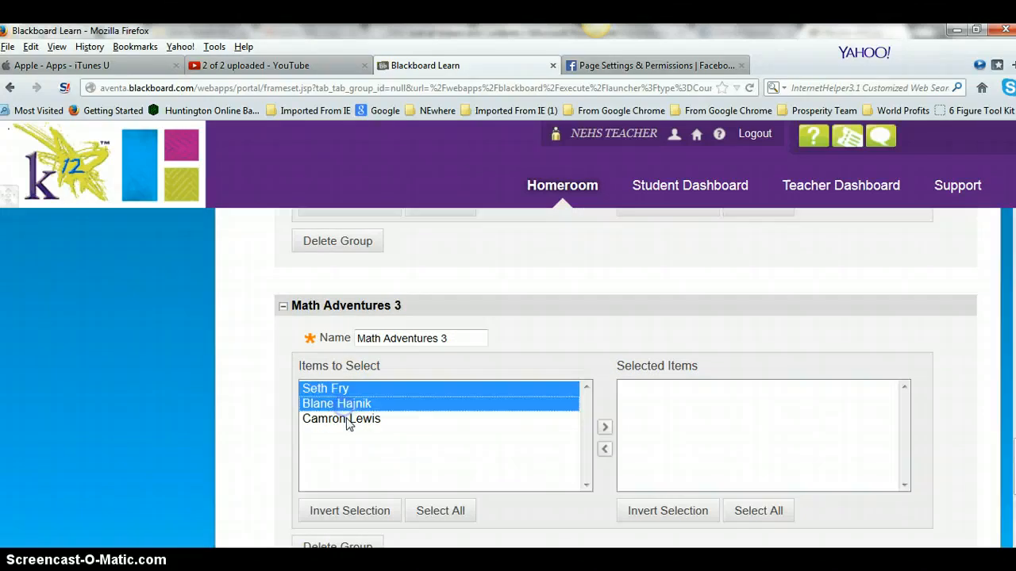
left_click(347, 419, "ctrl")
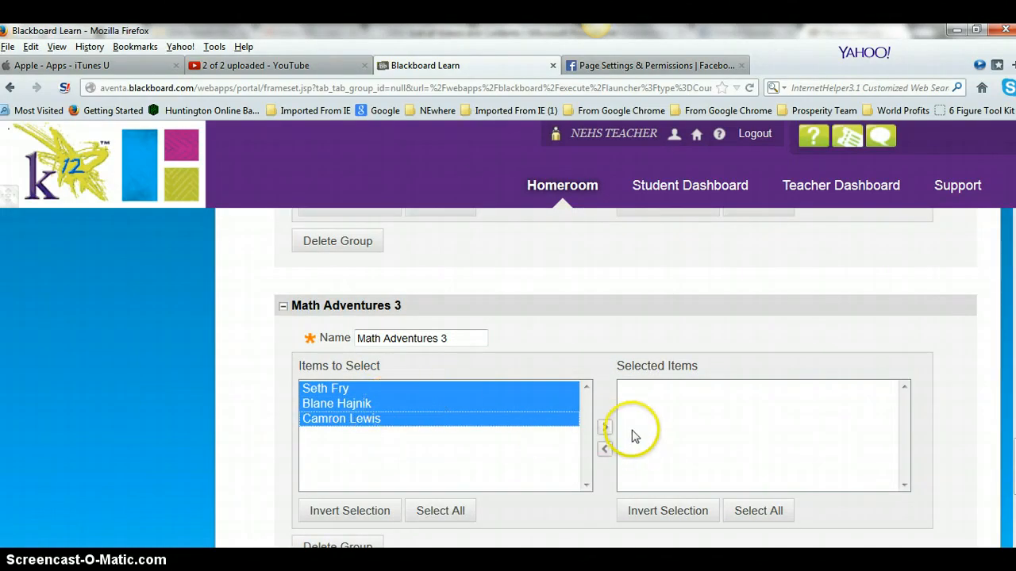
left_click(605, 428)
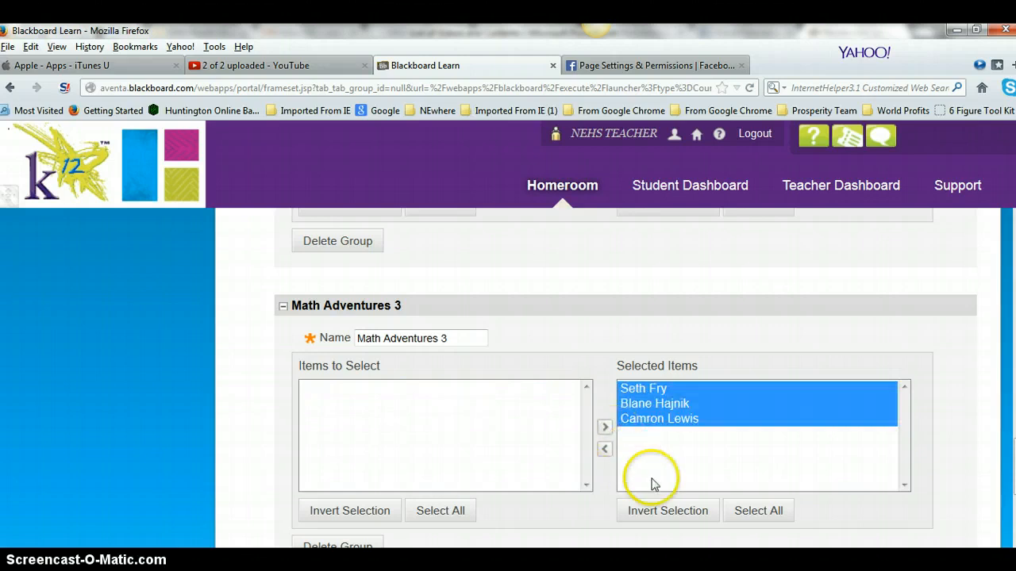
scroll(659, 468, "up", 10)
Remove the extra student from Math Adventures 1 and enroll them in Math Adventures 2
scroll(676, 438, "up", 2)
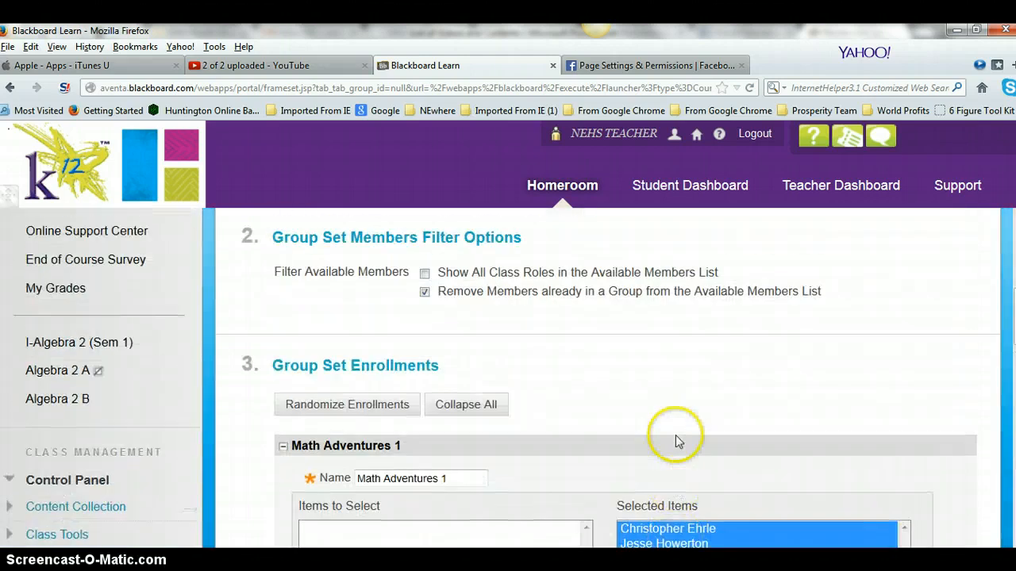
scroll(673, 435, "down", 5)
scroll(666, 416, "up", 2)
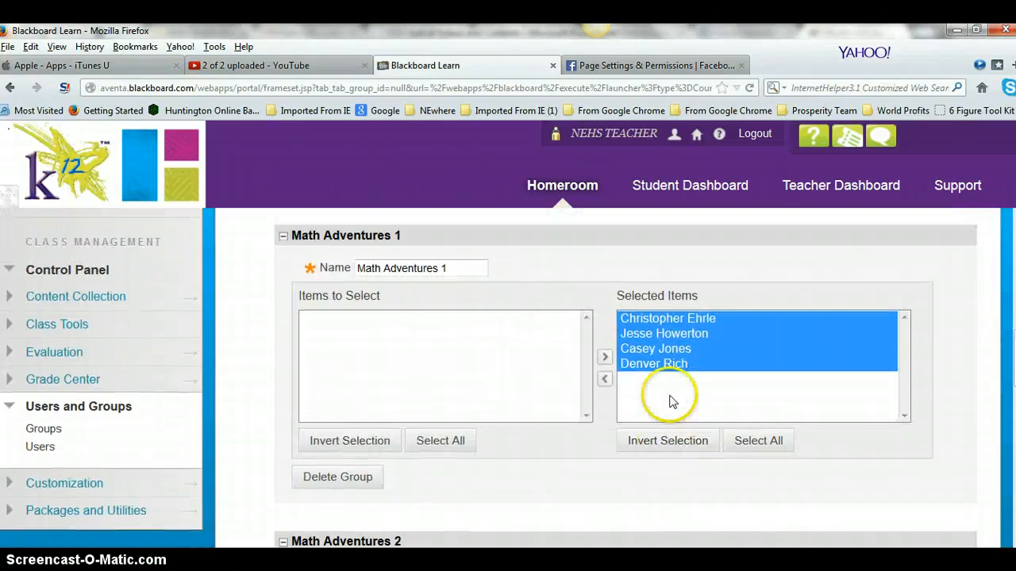
left_click(671, 397)
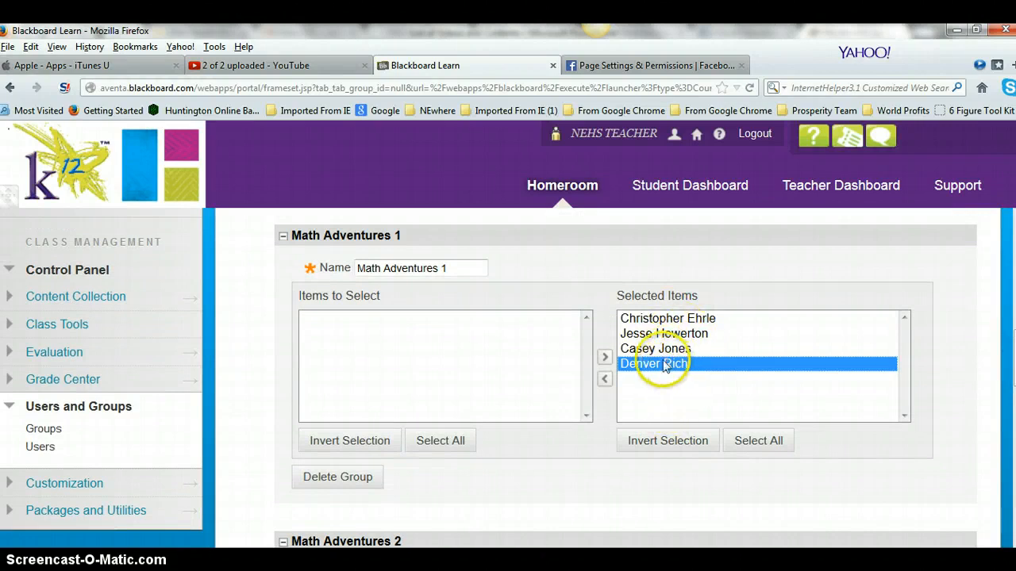
left_click(605, 380)
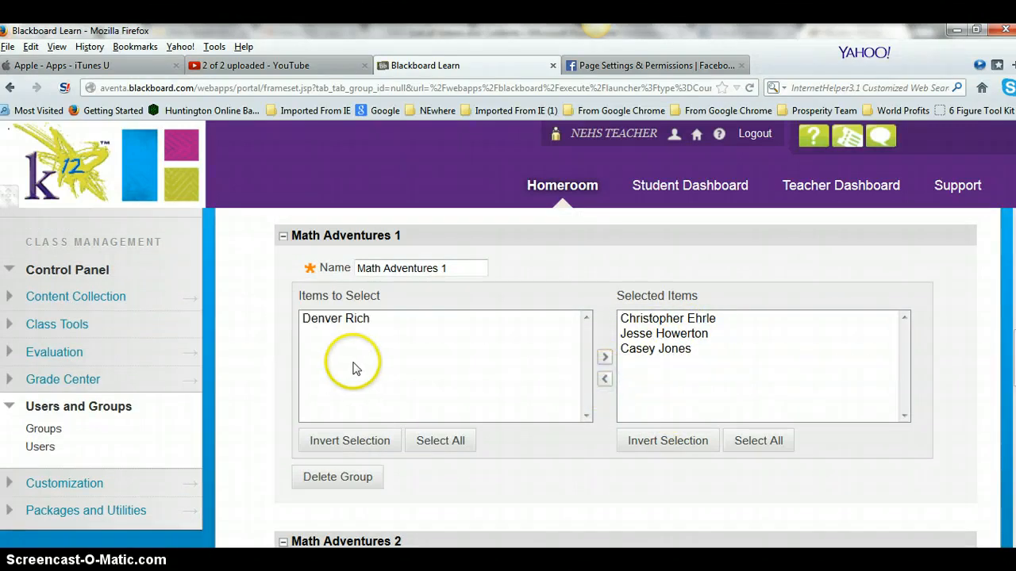
scroll(355, 369, "down", 7)
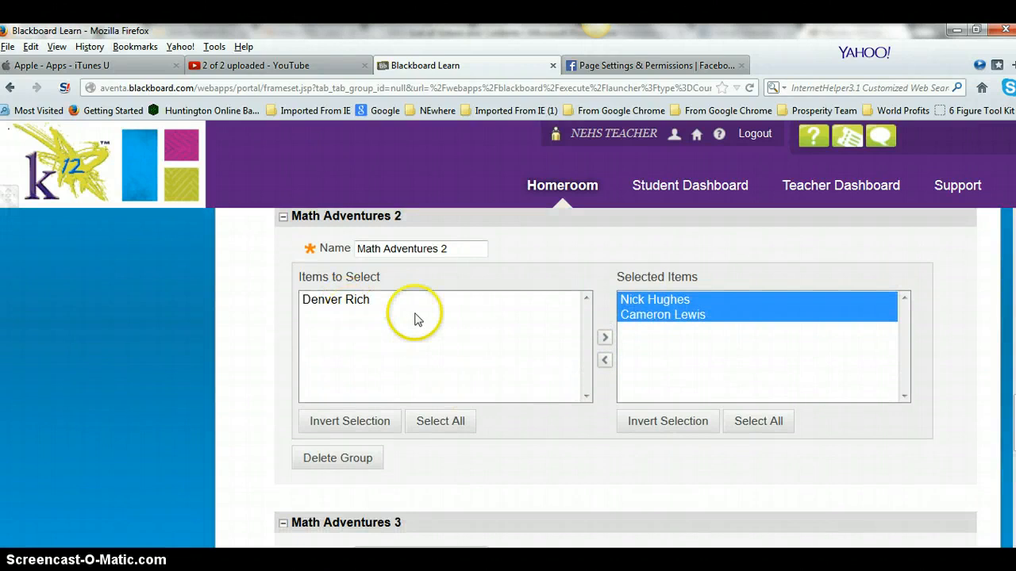
left_click(386, 301)
left_click(603, 339)
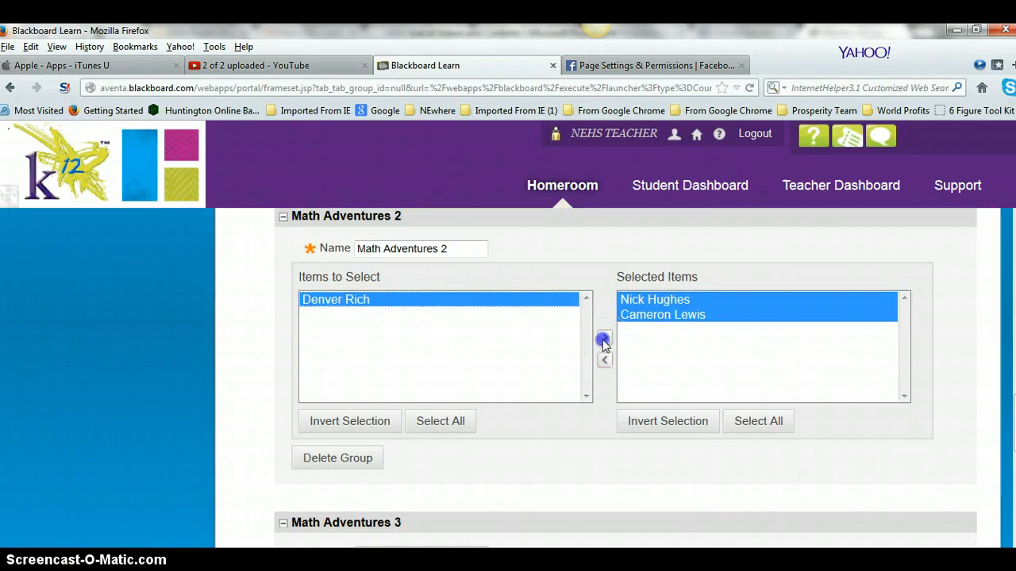
scroll(706, 353, "down", 7)
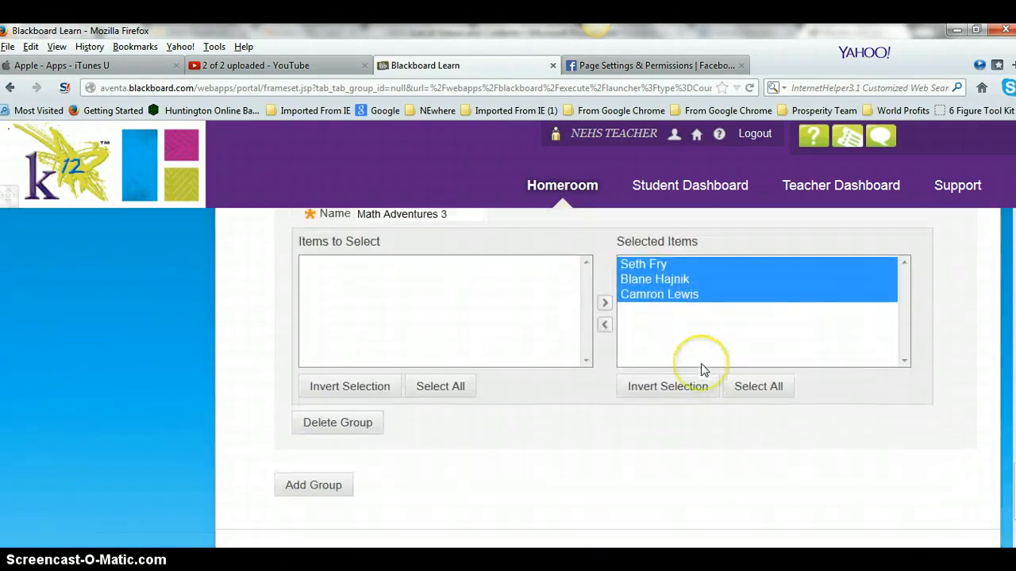
scroll(702, 369, "down", 2)
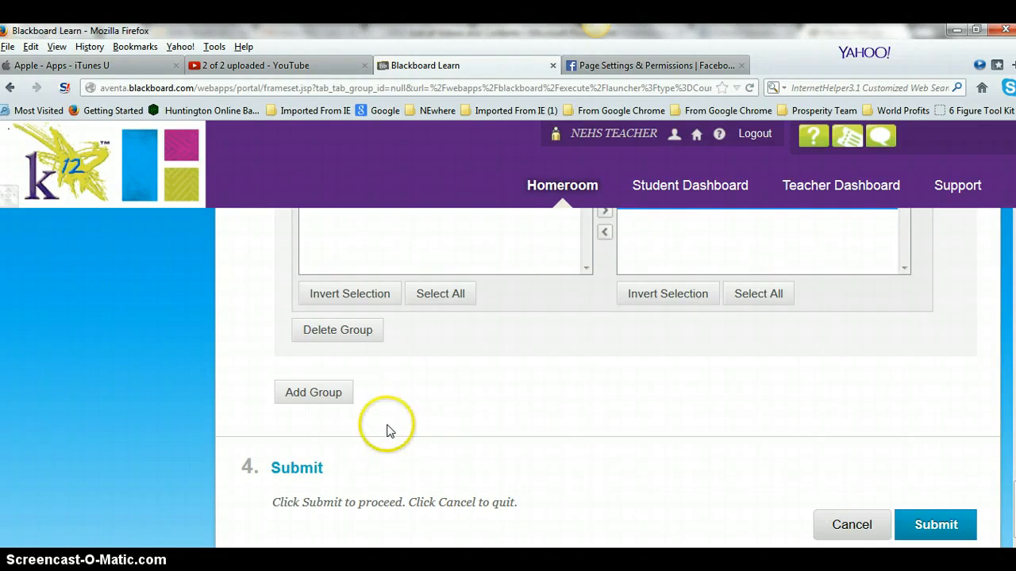
Save the Math Adventures enrollments and review the Math Adventures 1 group page and its members
left_click(935, 524)
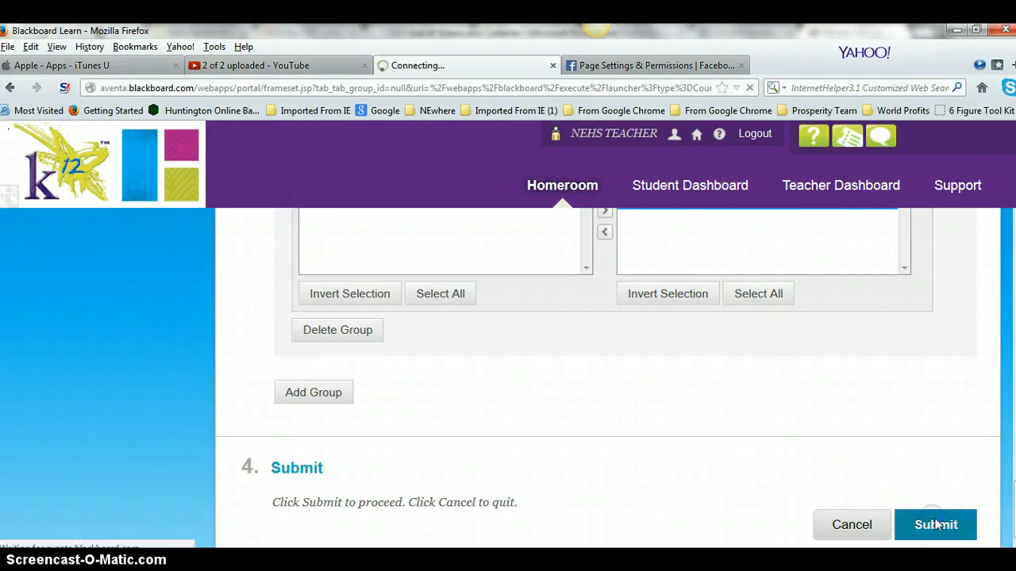
scroll(640, 465, "down", 5)
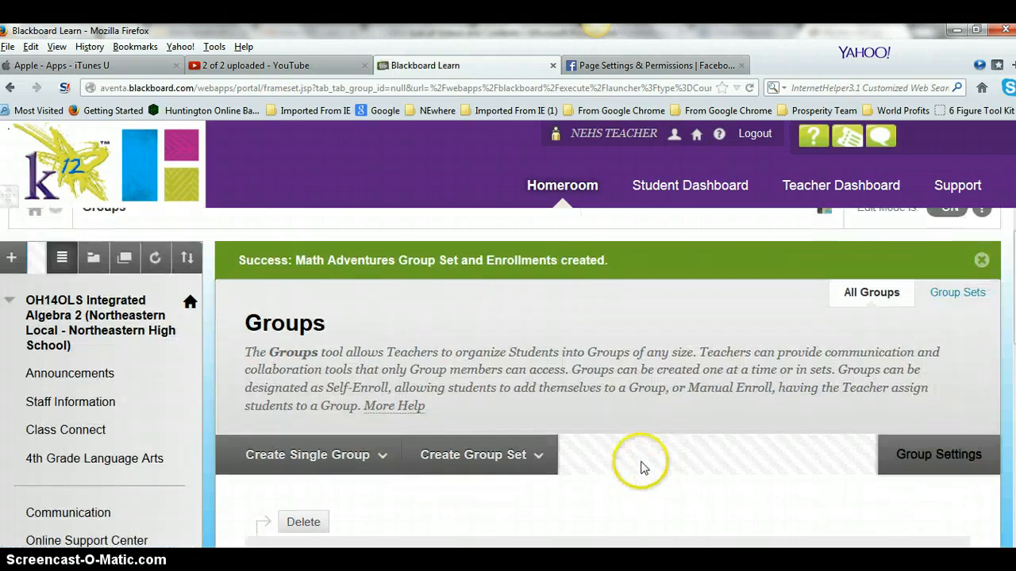
mouse_move(381, 370)
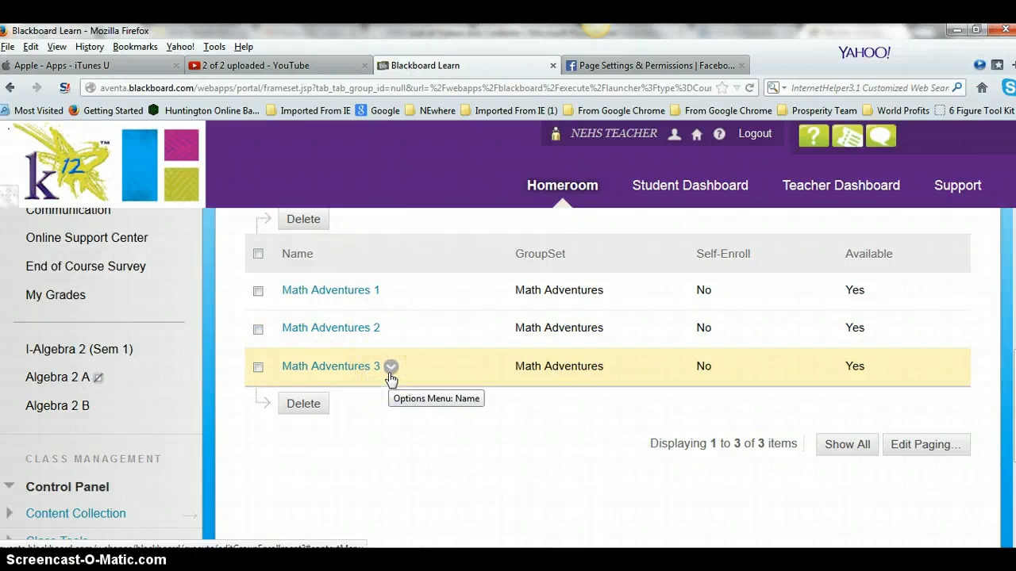
left_click(340, 292)
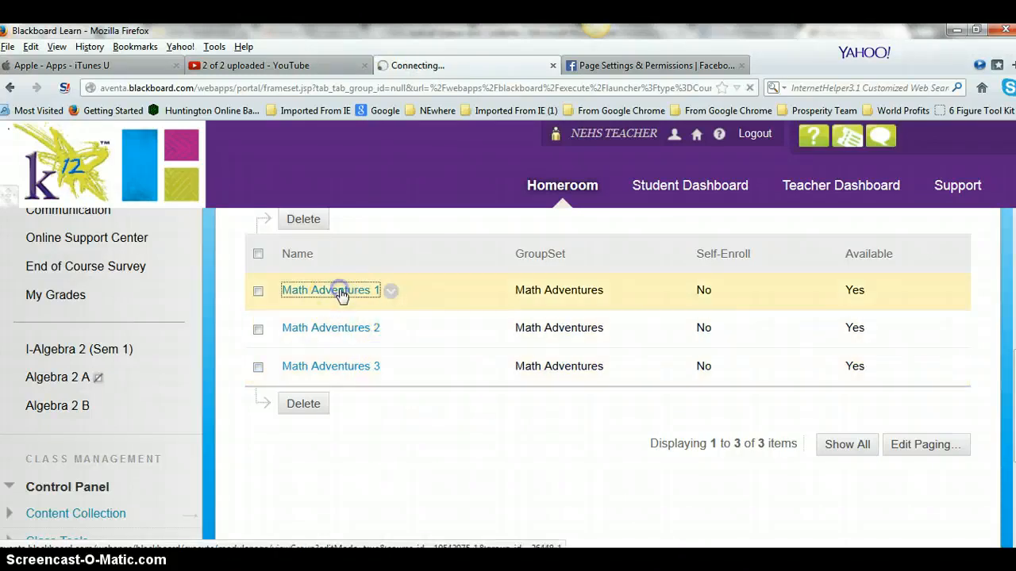
left_click(387, 329)
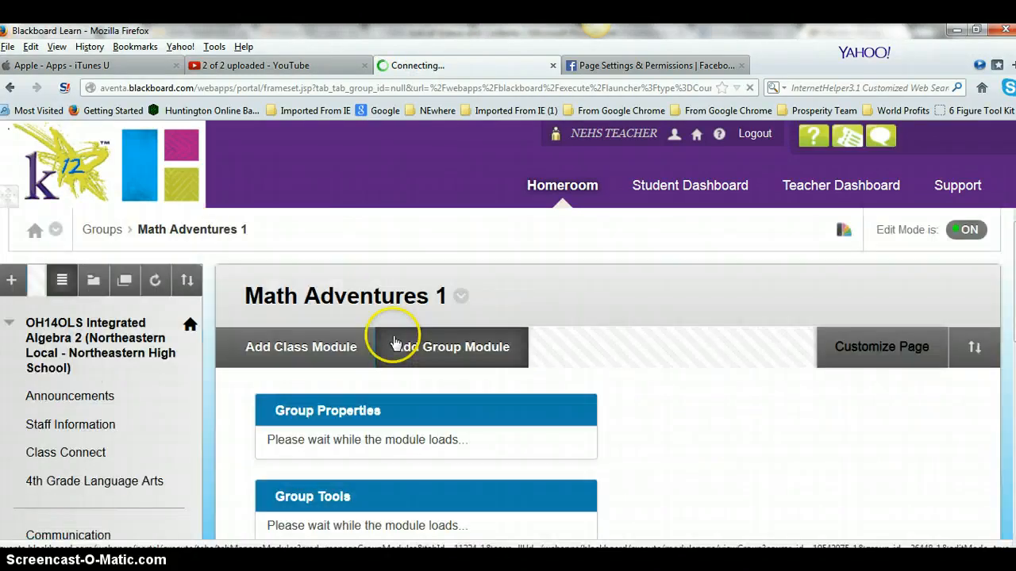
scroll(396, 345, "down", 4)
scroll(386, 377, "down", 5)
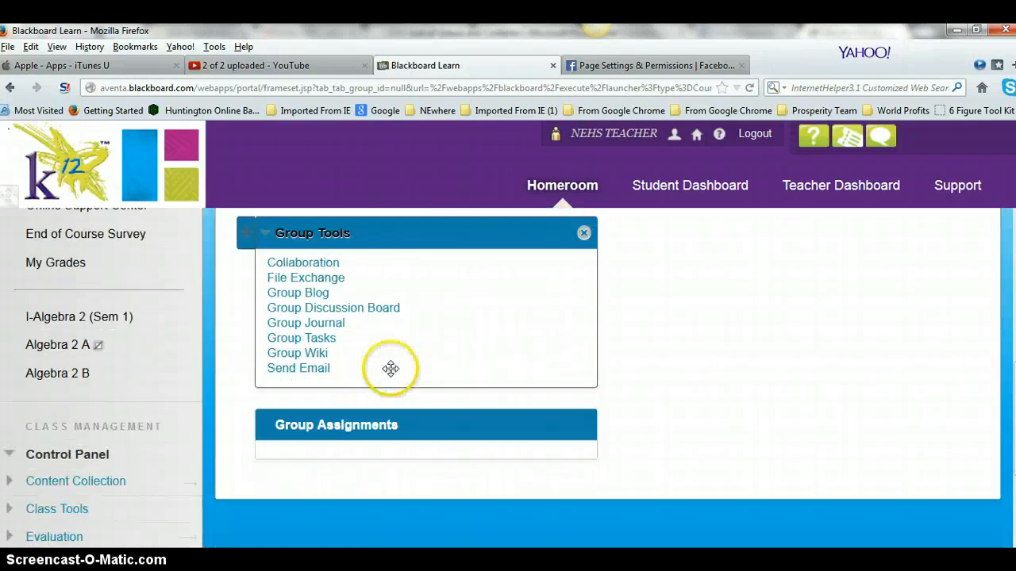
scroll(397, 333, "up", 5)
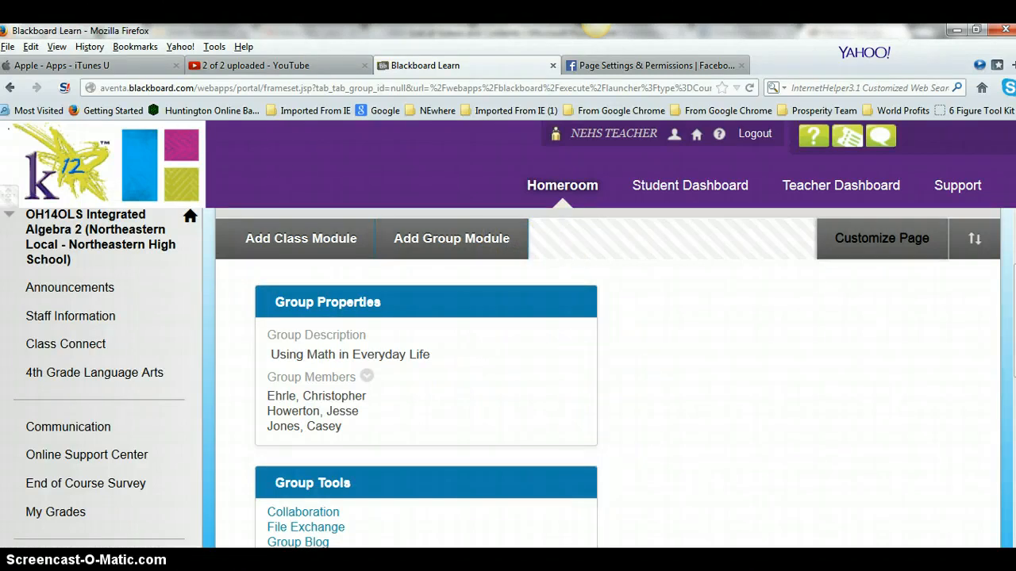
mouse_move(388, 560)
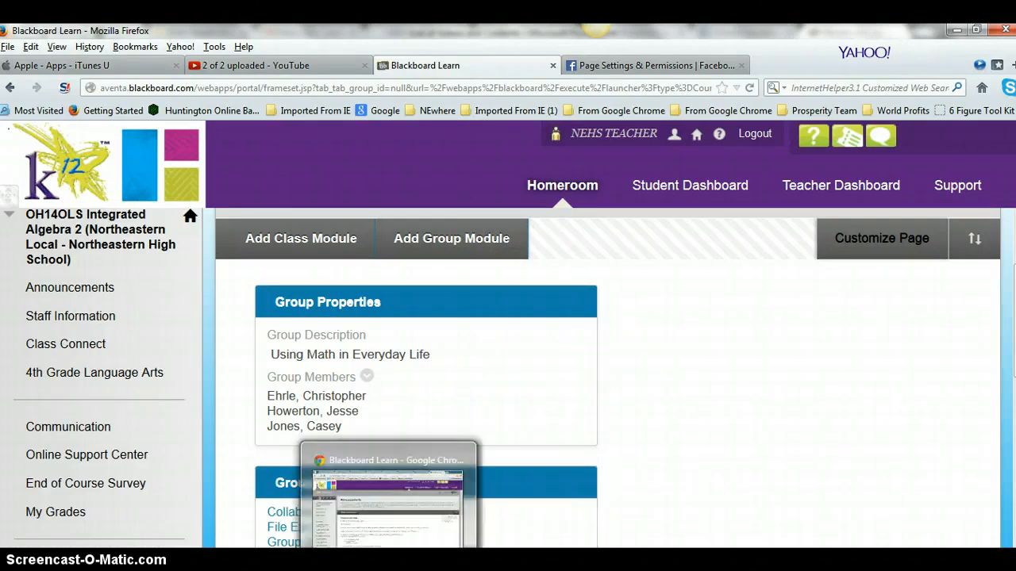
From Control Panel > Users and Groups > Groups, start a Random Enroll group set
left_click(388, 559)
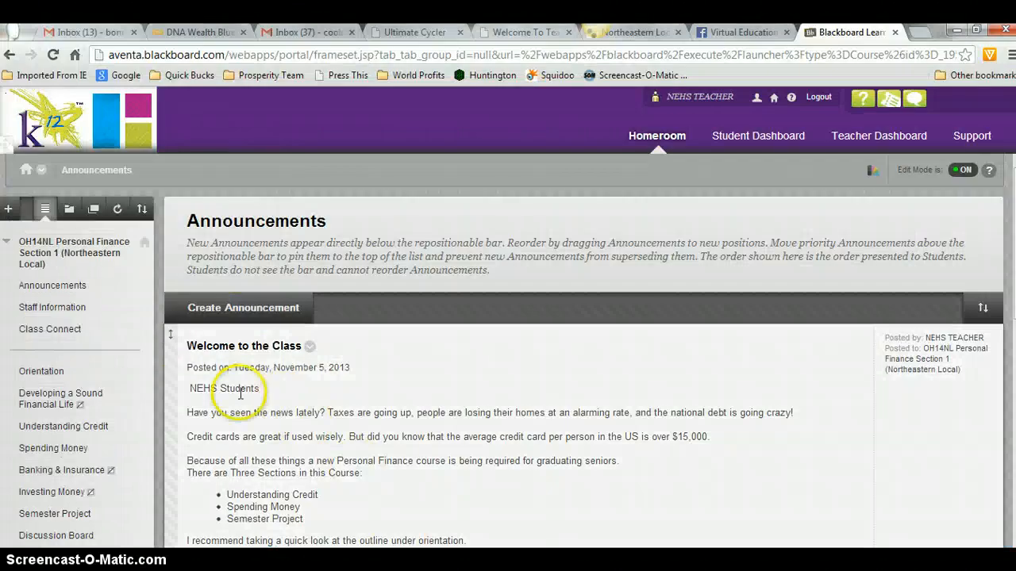
scroll(32, 405, "down", 4)
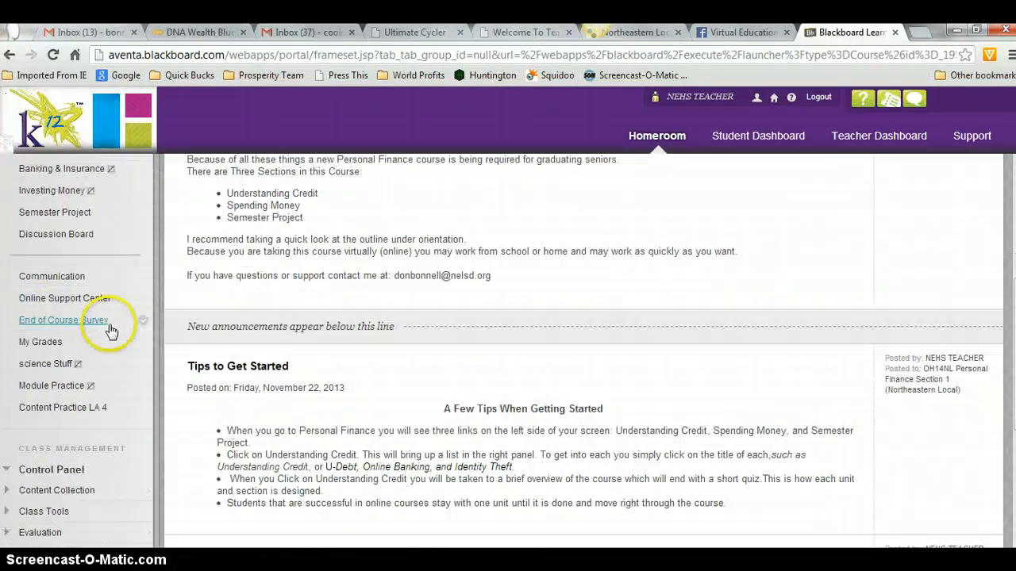
scroll(80, 516, "down", 2)
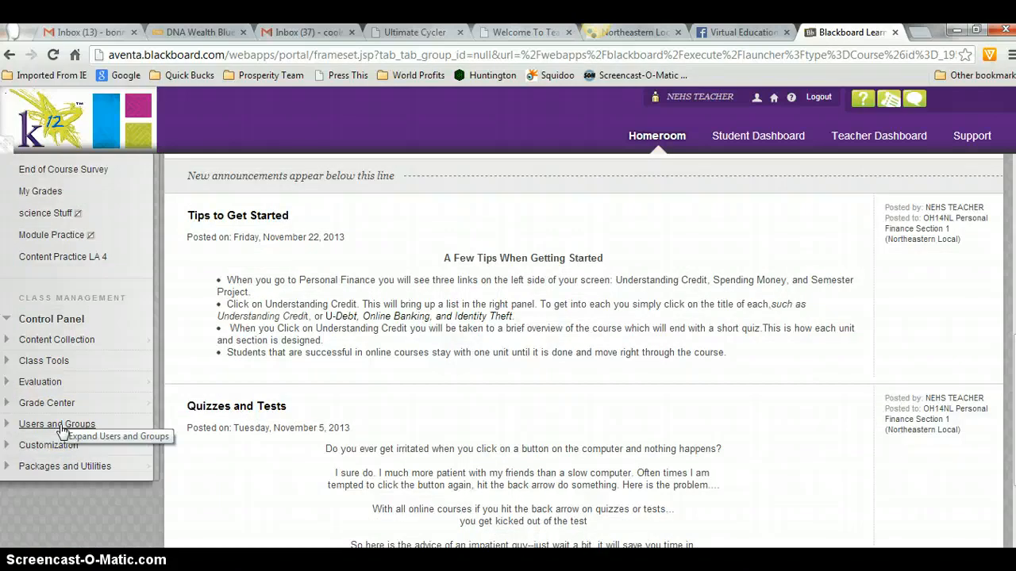
left_click(61, 426)
left_click(34, 445)
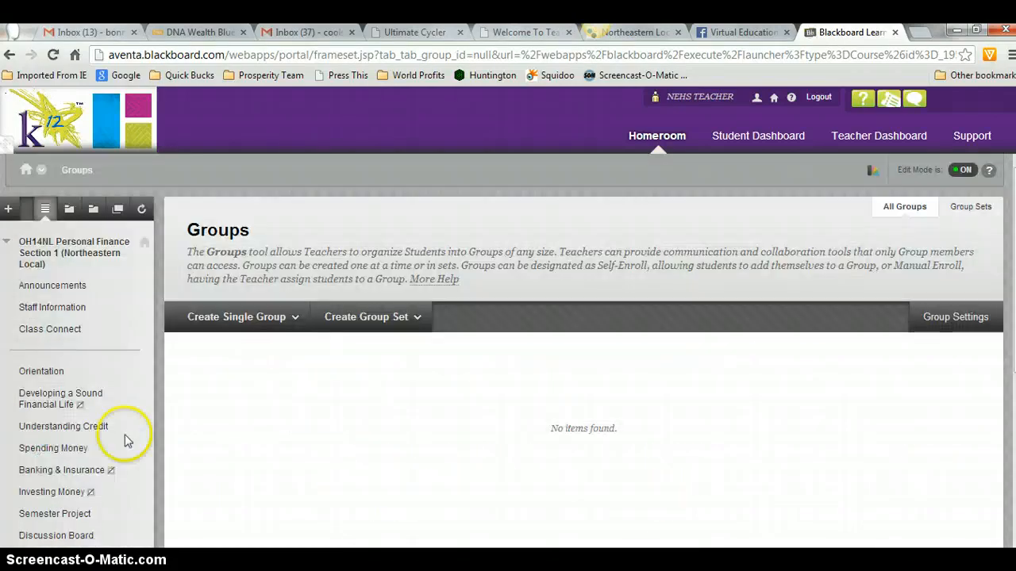
left_click(400, 319)
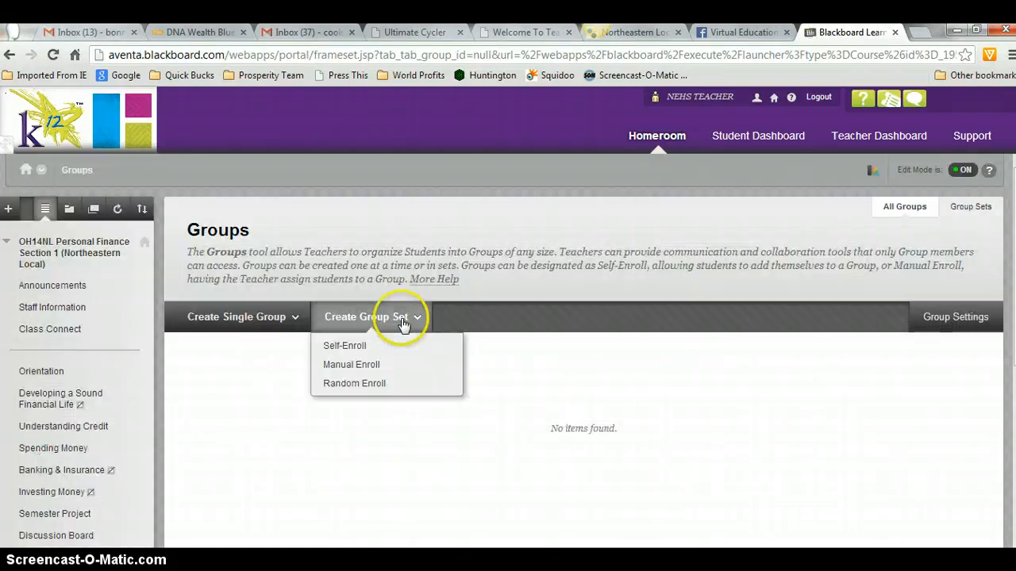
left_click(373, 384)
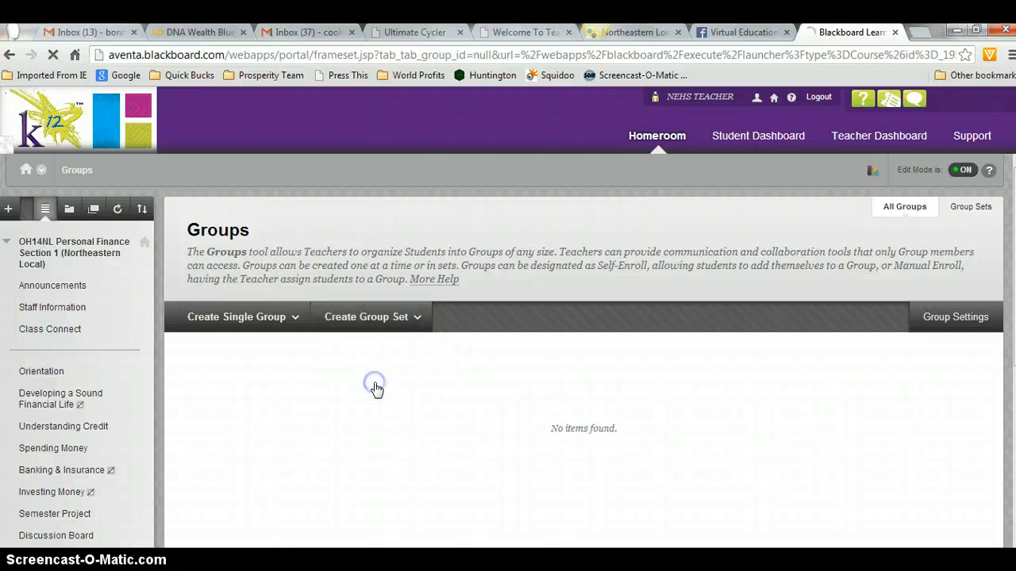
scroll(519, 376, "down", 1)
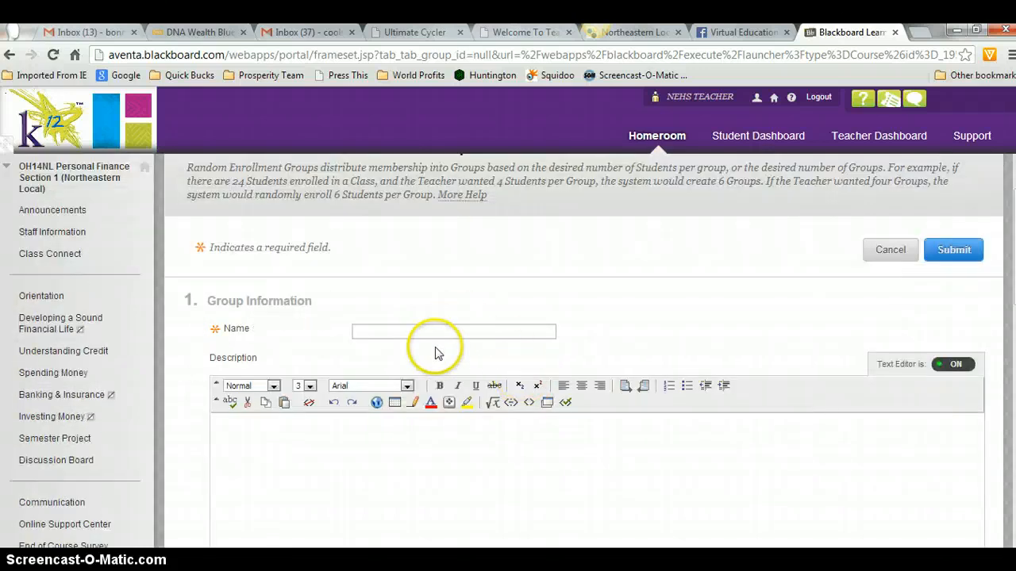
Name the group set 'Adventures In Reading' and review its tool availability and membership options
left_click(439, 332)
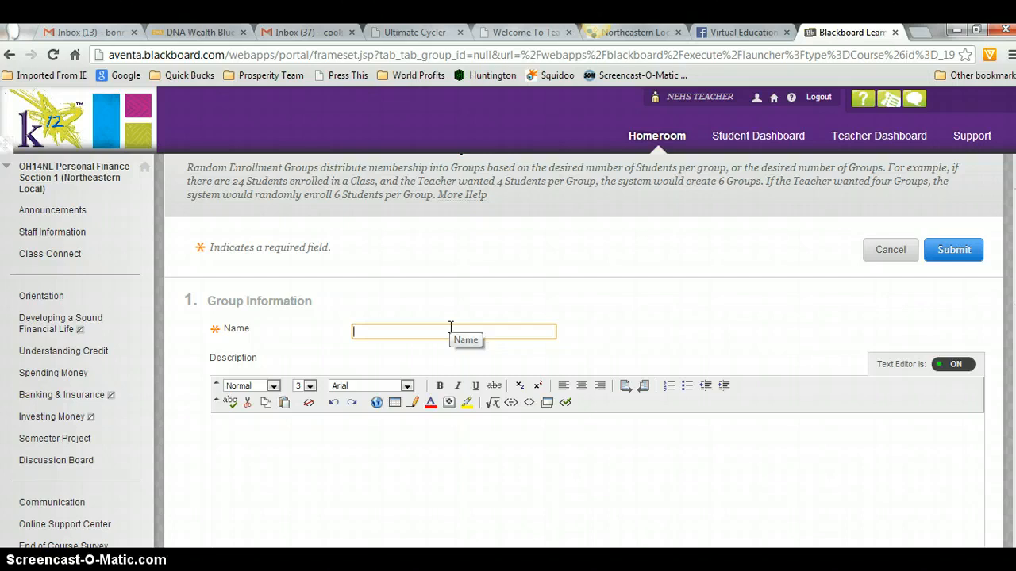
type("Adventures in Reading")
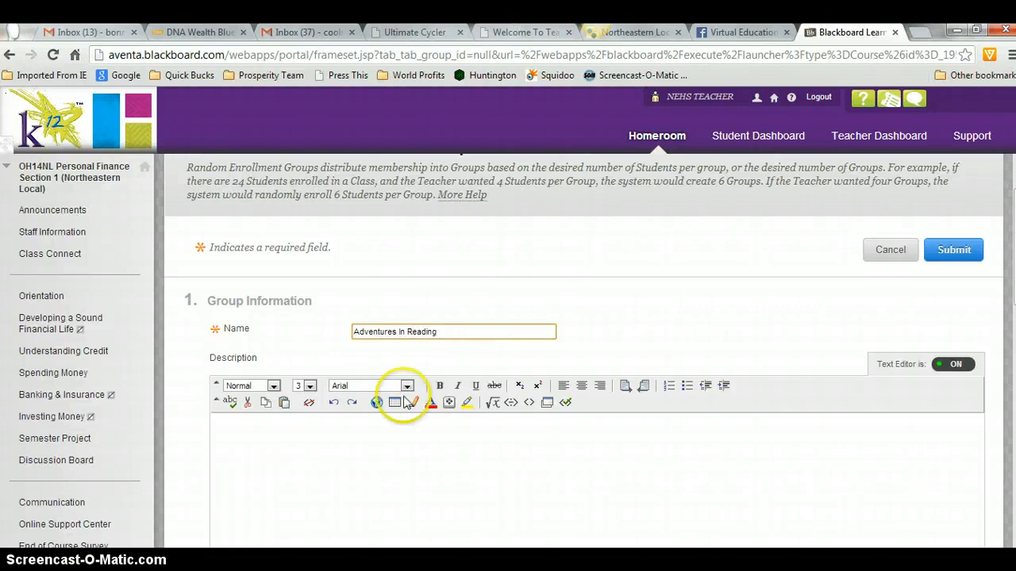
scroll(407, 402, "down", 4)
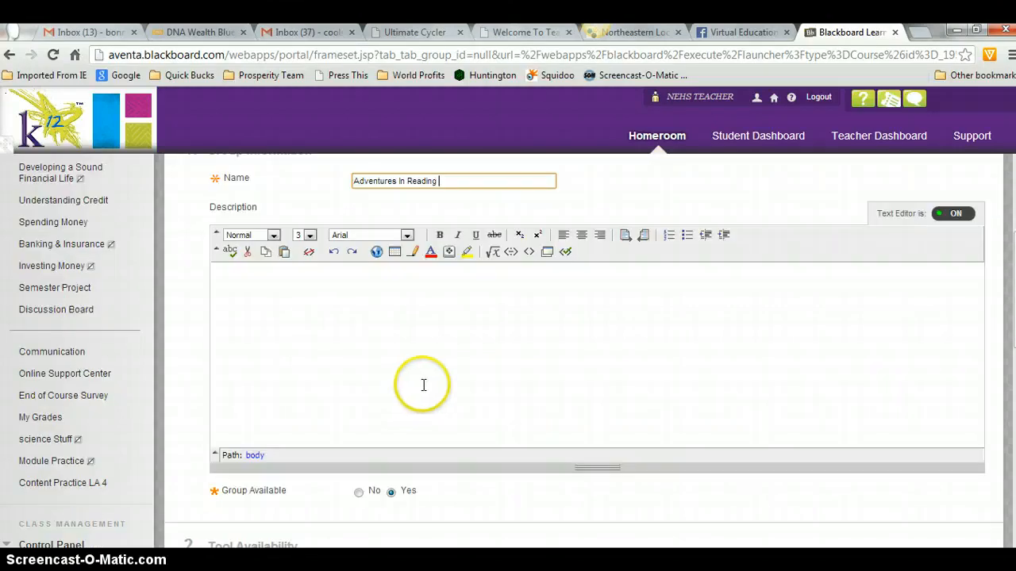
scroll(411, 428, "down", 1)
scroll(406, 388, "down", 2)
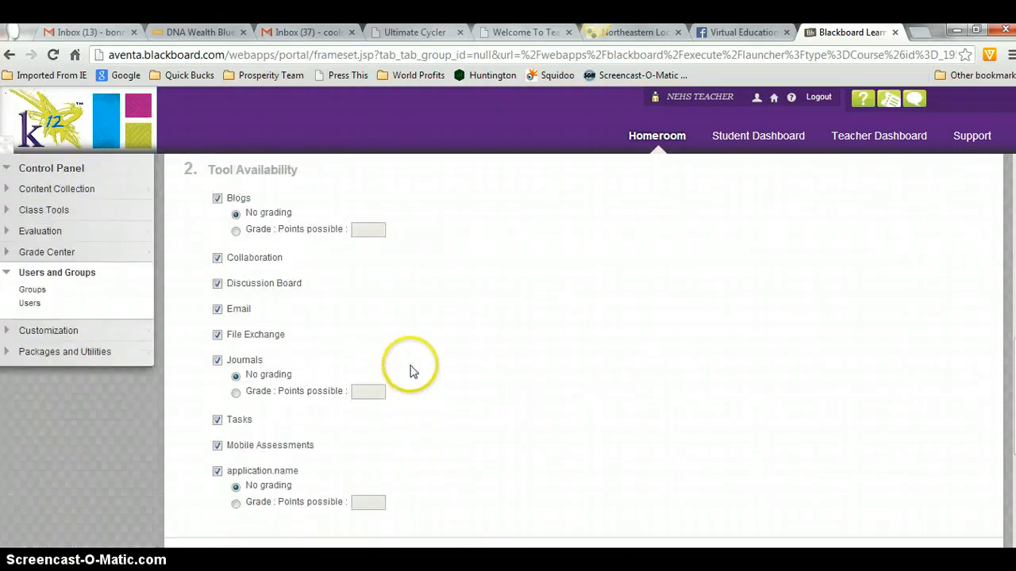
scroll(413, 365, "down", 4)
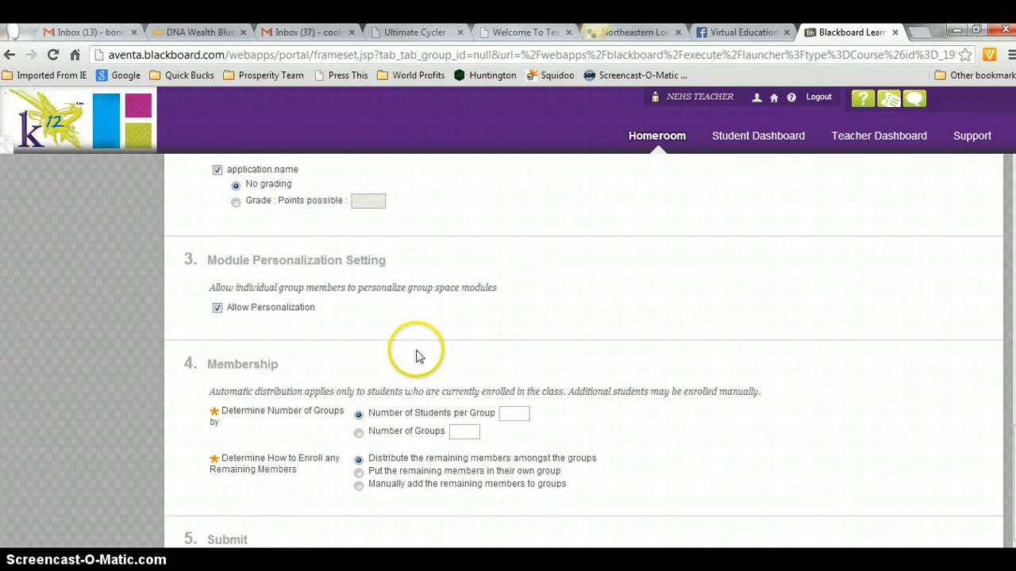
scroll(375, 229, "down", 1)
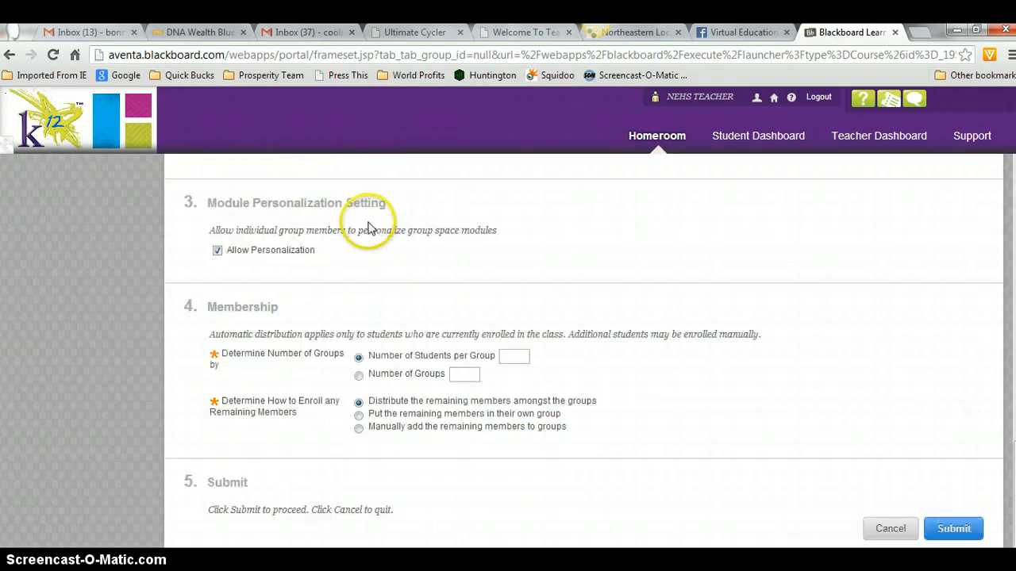
scroll(503, 336, "up", 3)
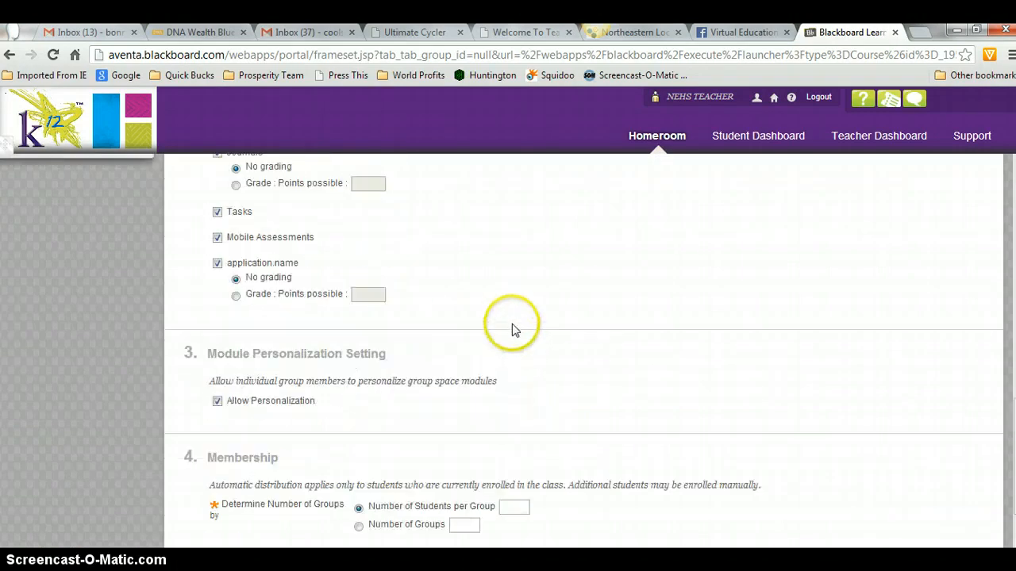
scroll(460, 389, "up", 3)
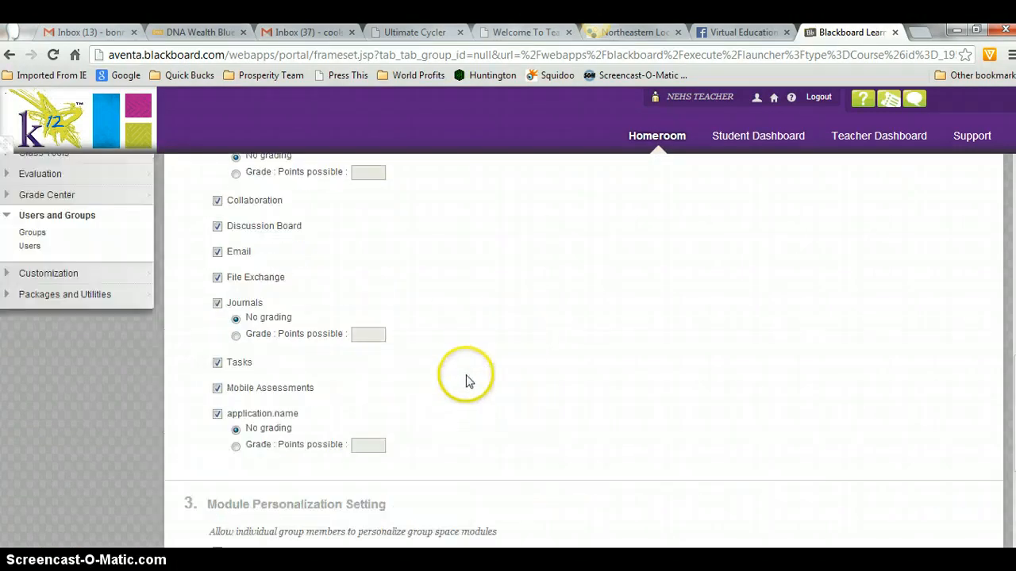
scroll(465, 353, "up", 3)
scroll(465, 357, "down", 7)
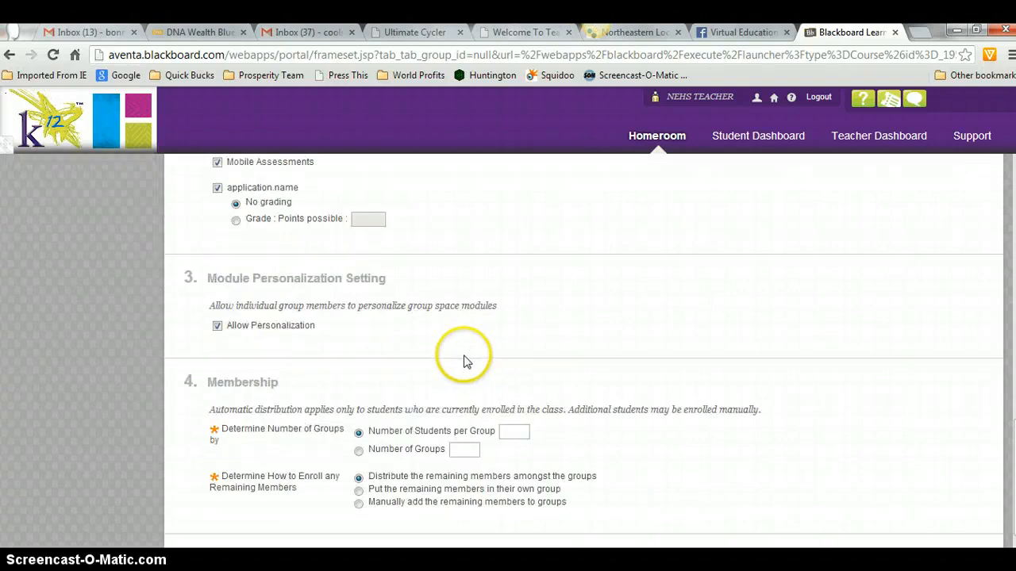
scroll(465, 361, "down", 2)
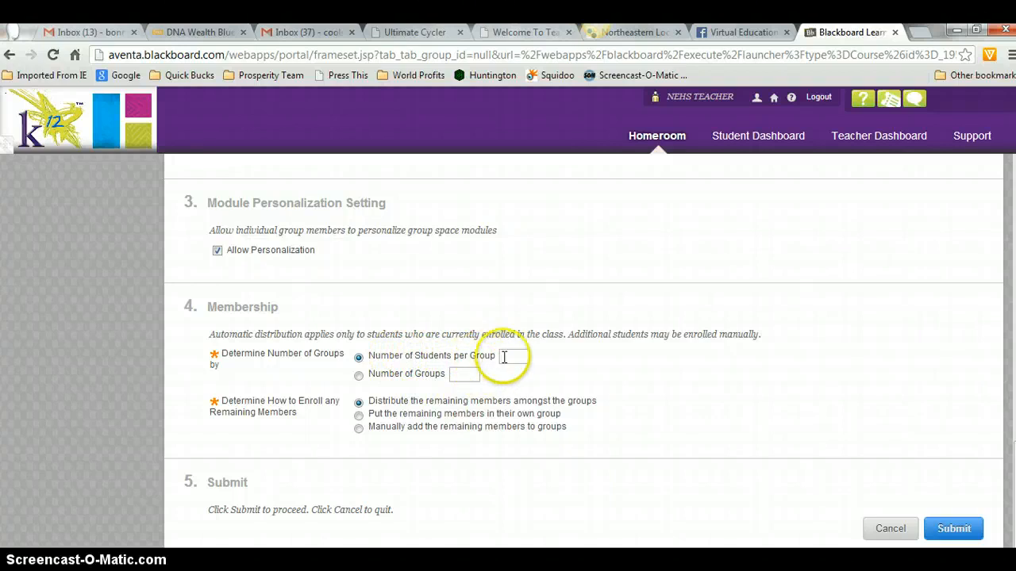
Choose Number of Groups, set it to 5, and submit the Adventures In Reading group set
left_click(378, 383)
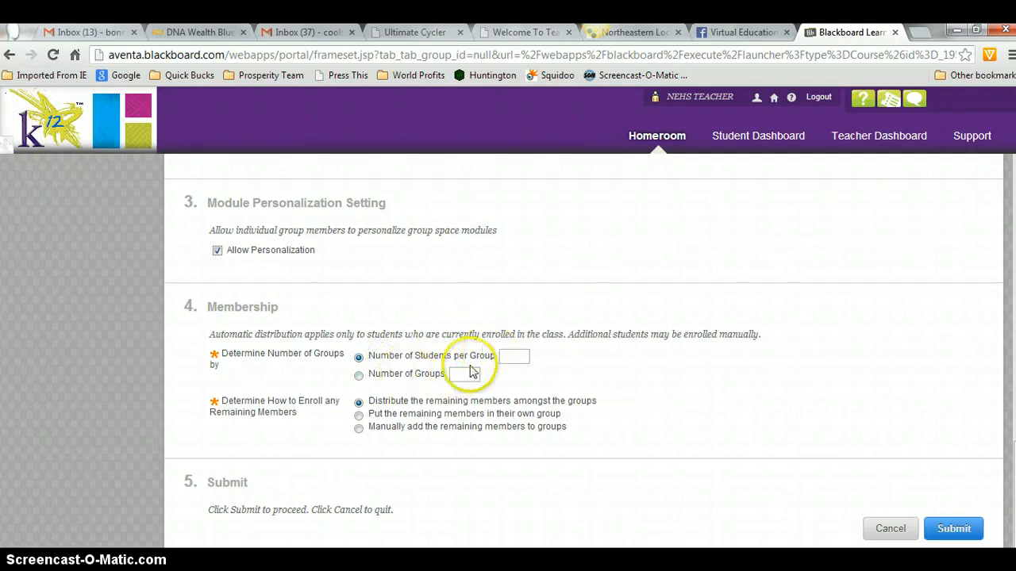
left_click(385, 374)
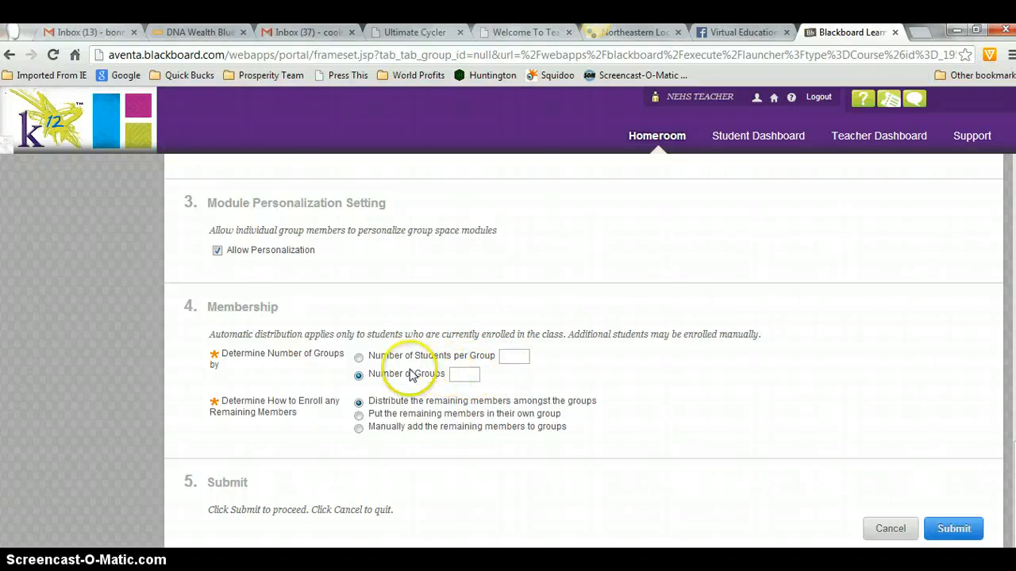
left_click(466, 375)
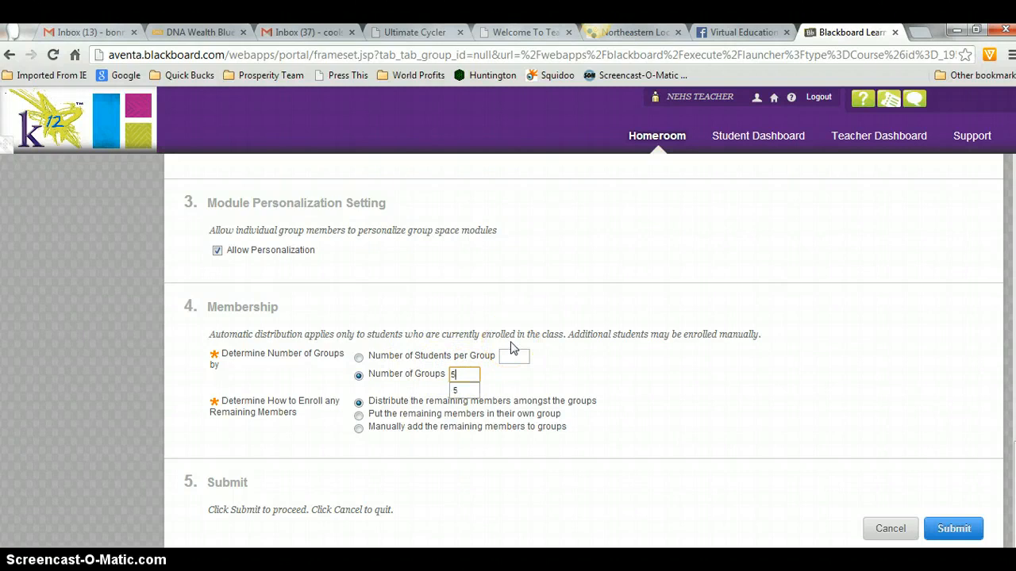
type("5")
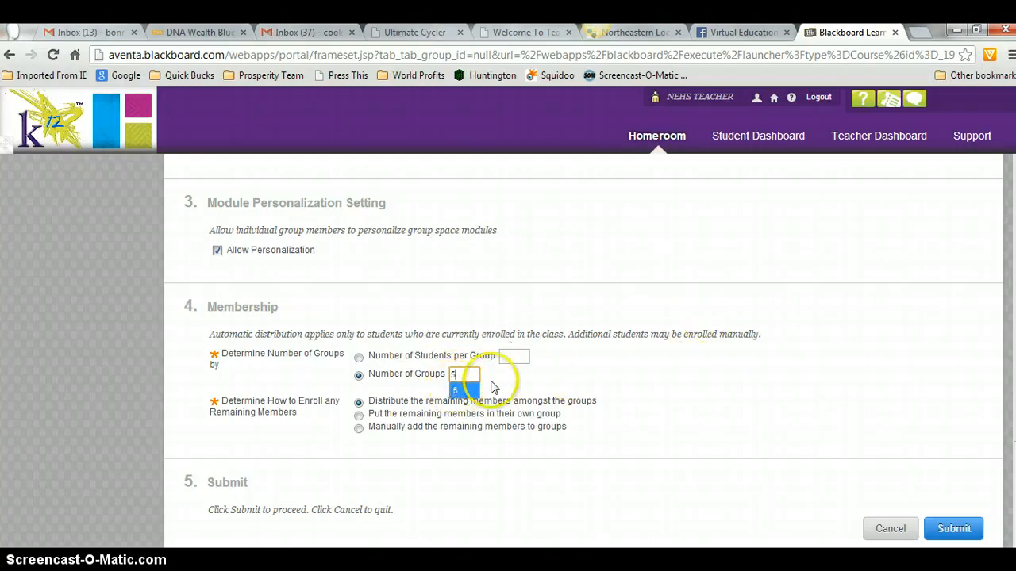
left_click_drag(476, 387, 632, 392)
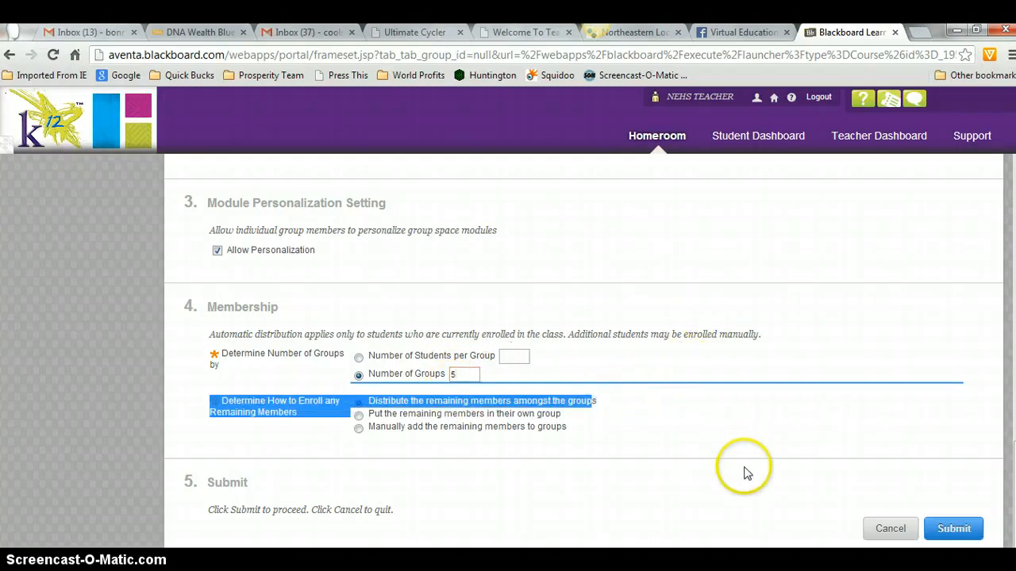
left_click(964, 530)
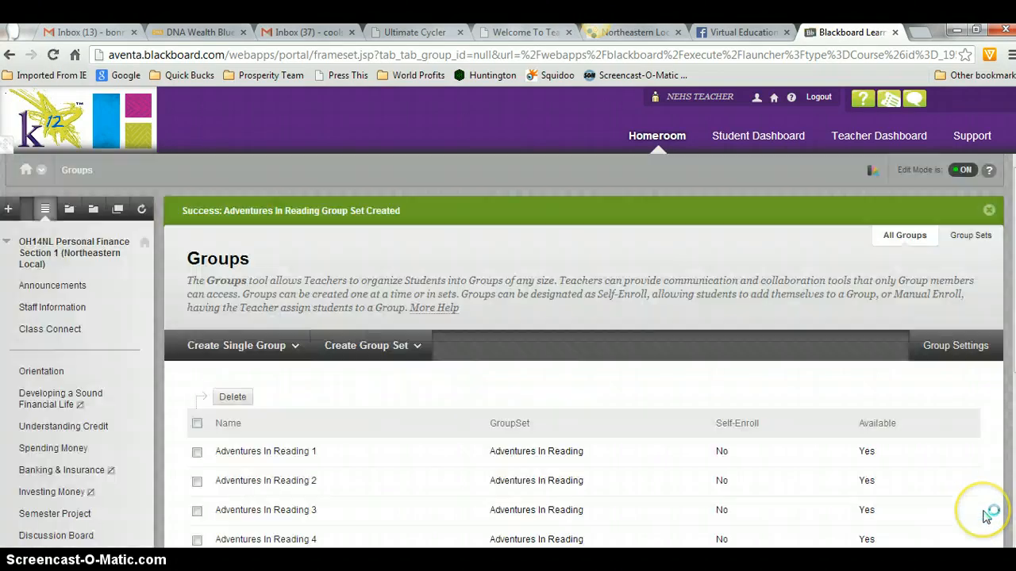
Review the Adventures In Reading 4 member list, then present the 'Video 8: Cooperative Groups' slide full screen
scroll(567, 431, "down", 2)
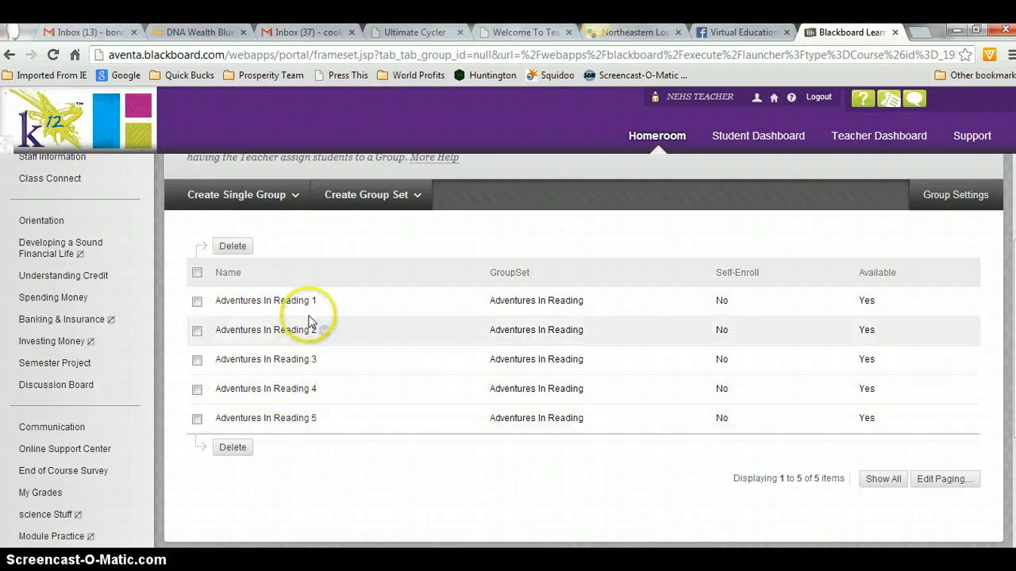
left_click(255, 389)
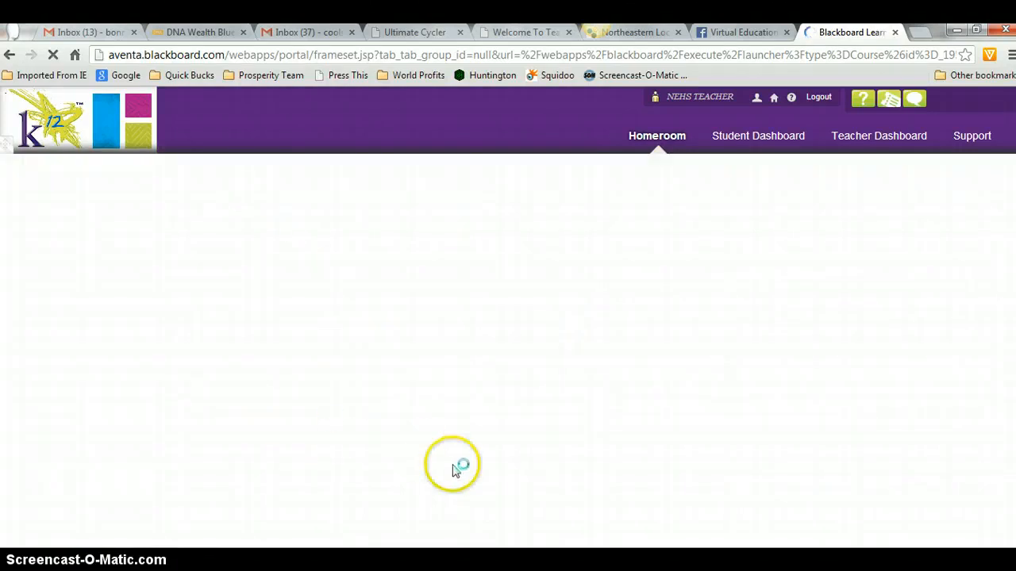
scroll(476, 406, "down", 2)
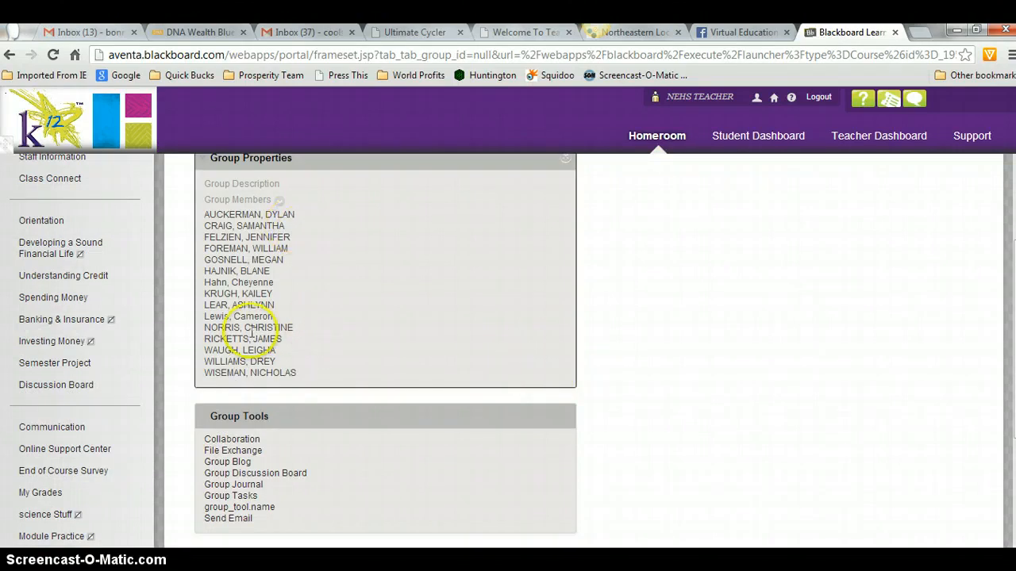
scroll(300, 379, "down", 3)
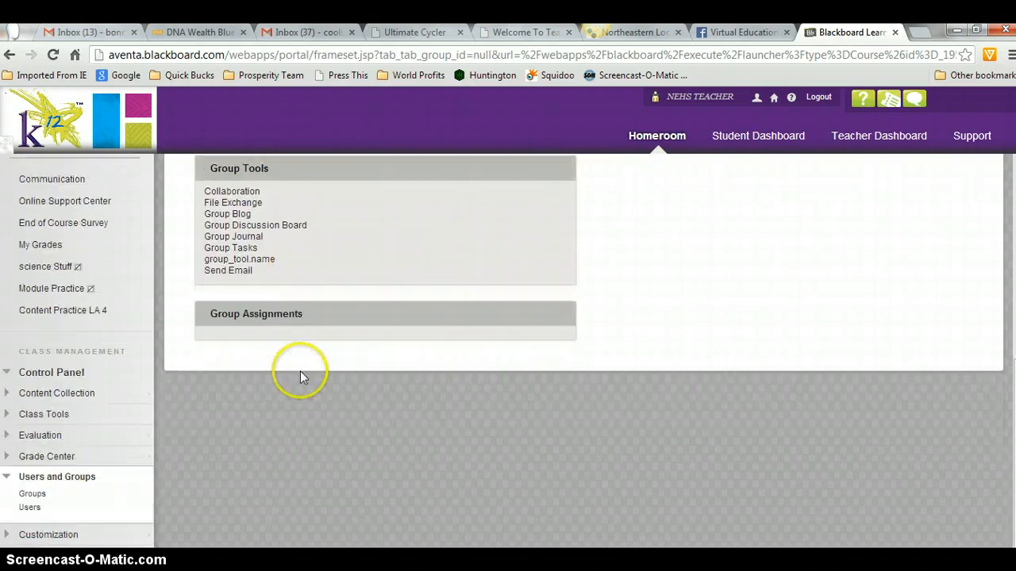
scroll(306, 363, "up", 5)
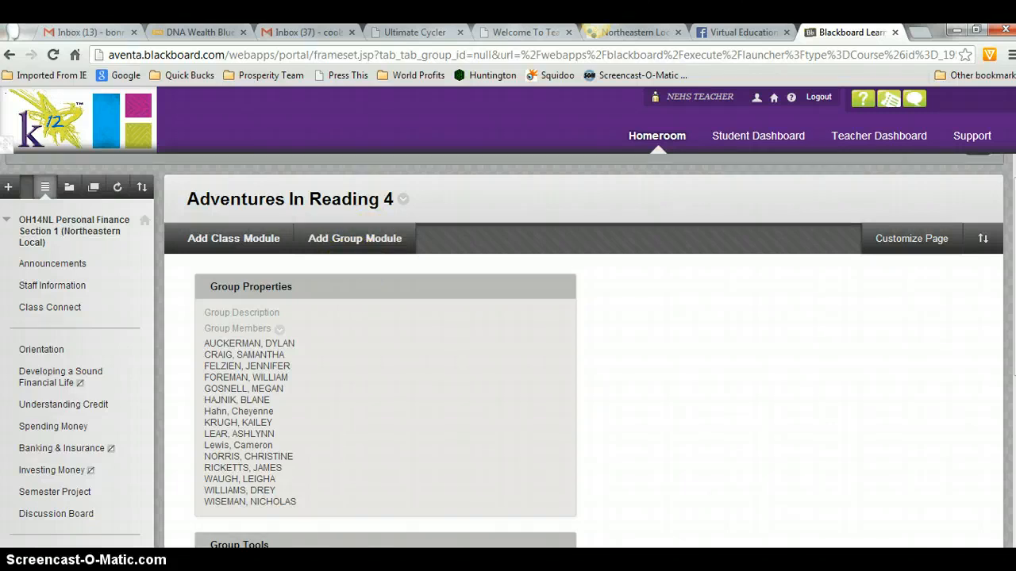
key("alt+Tab")
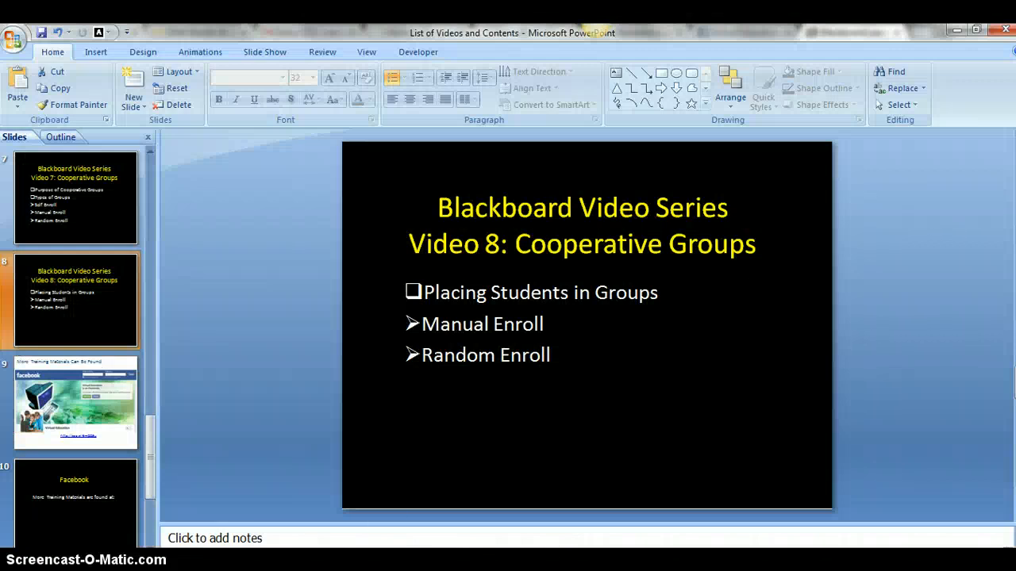
key("shift+F5")
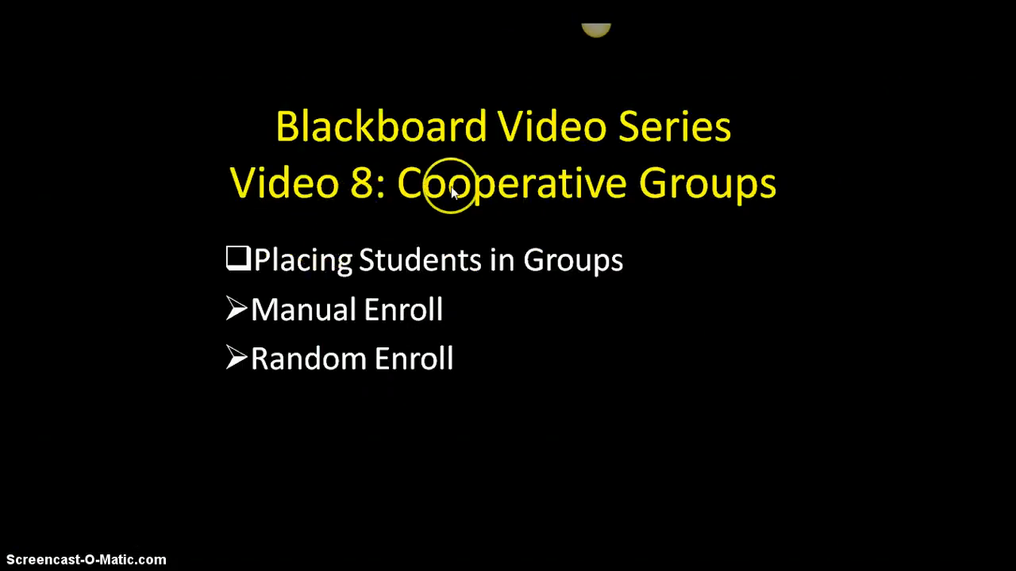